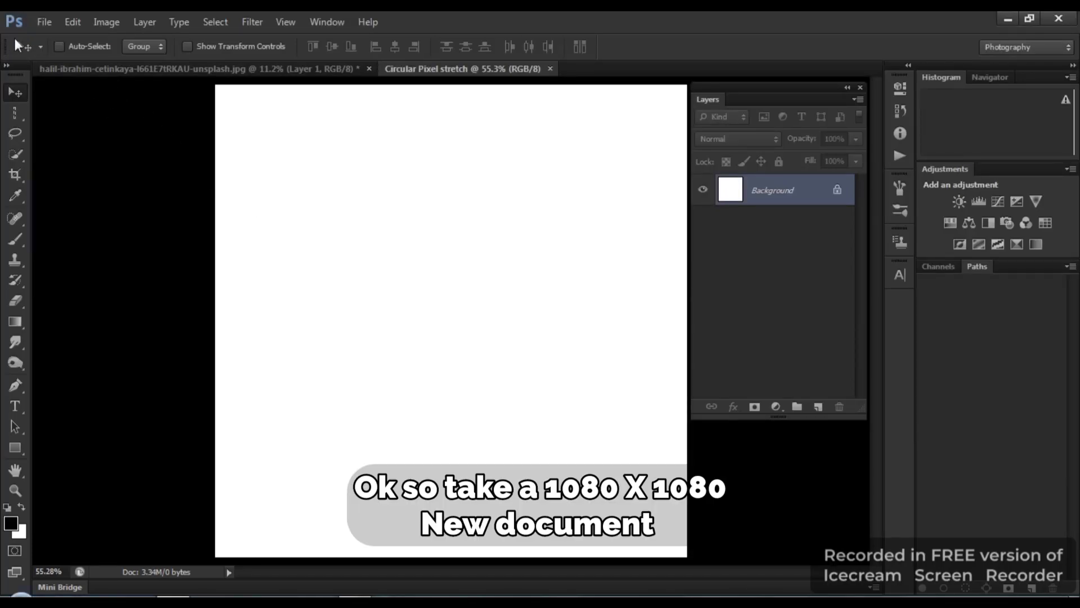
Step: Drag the woman cut-out from the photo into the Circular Pixel stretch document
click(110, 70)
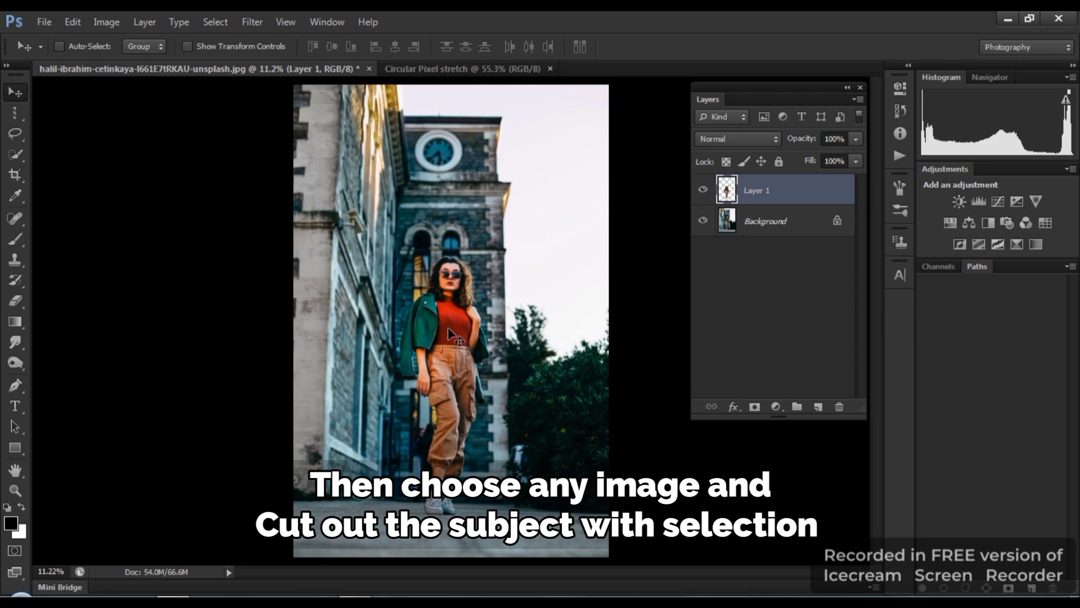
mouse_move(448, 326)
mouse_down()
mouse_move(475, 73)
mouse_move(432, 285)
mouse_up()
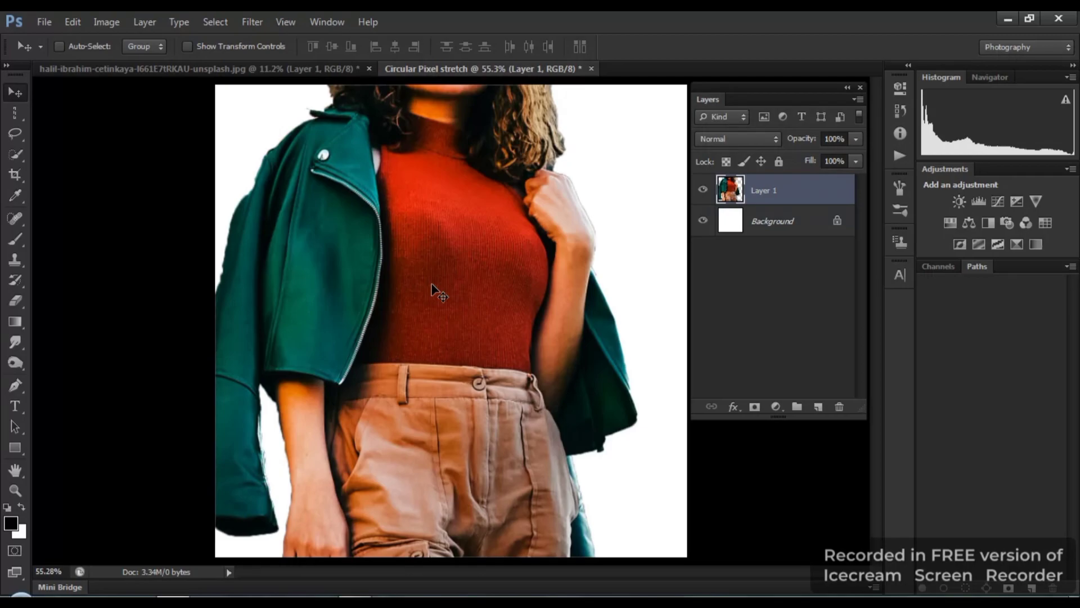
Step: Scale the woman down to about 30% and place her centred, slightly right, on the canvas
key(ctrl+t)
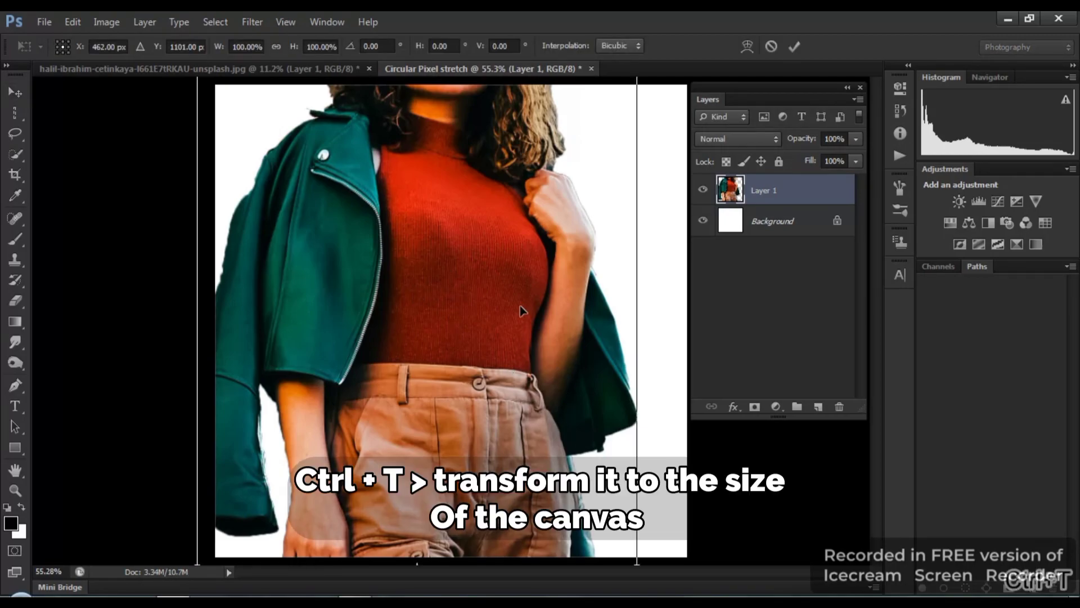
key(ctrl+alt+space)
ctrl+alt+click(428, 293)
ctrl+alt+click(451, 306)
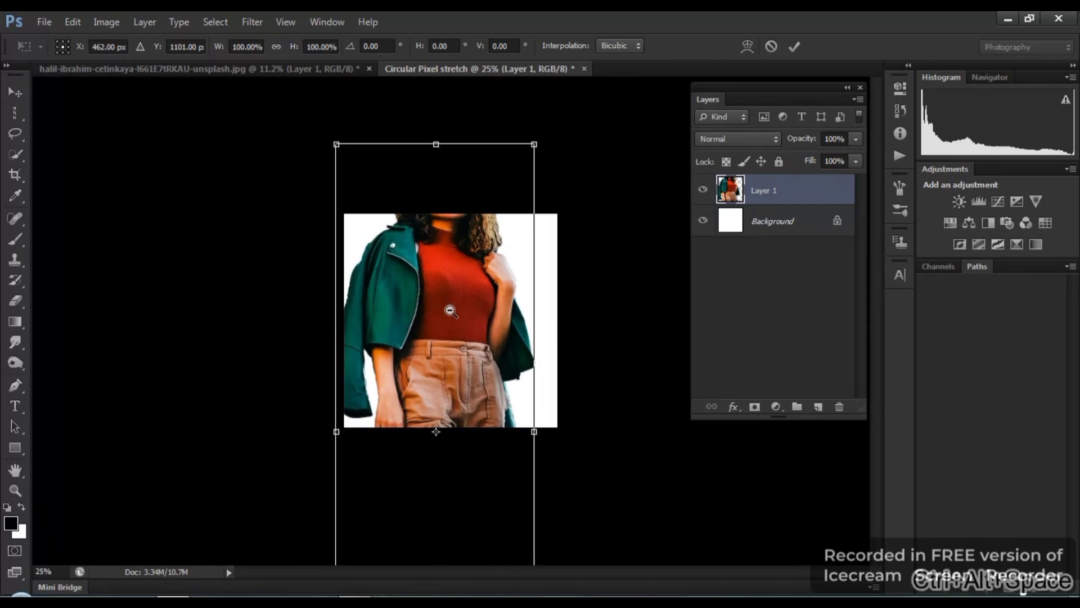
ctrl+alt+click(451, 325)
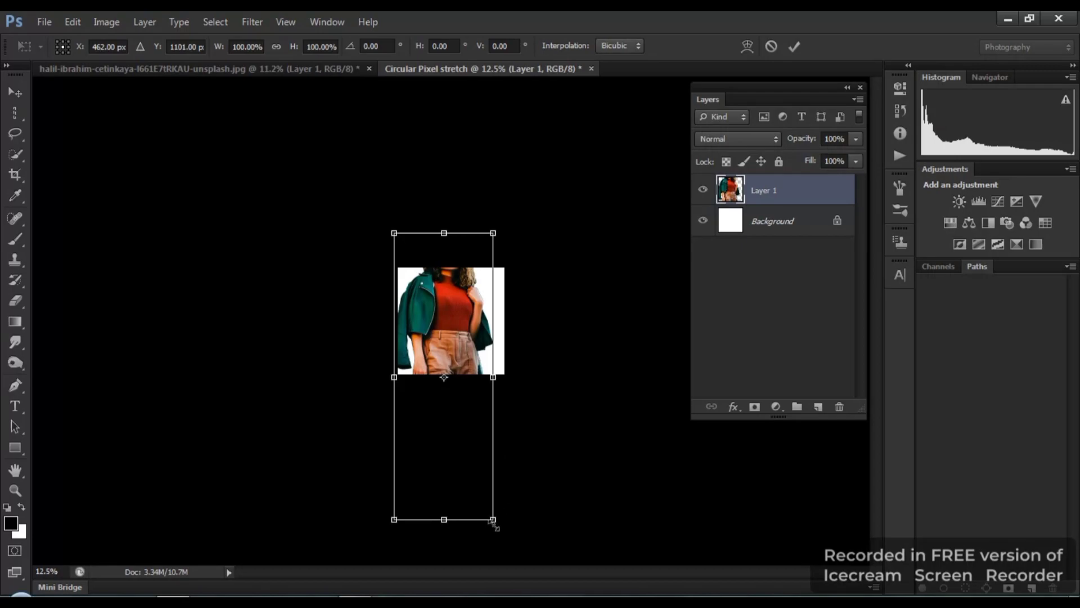
drag(493, 520, 433, 348)
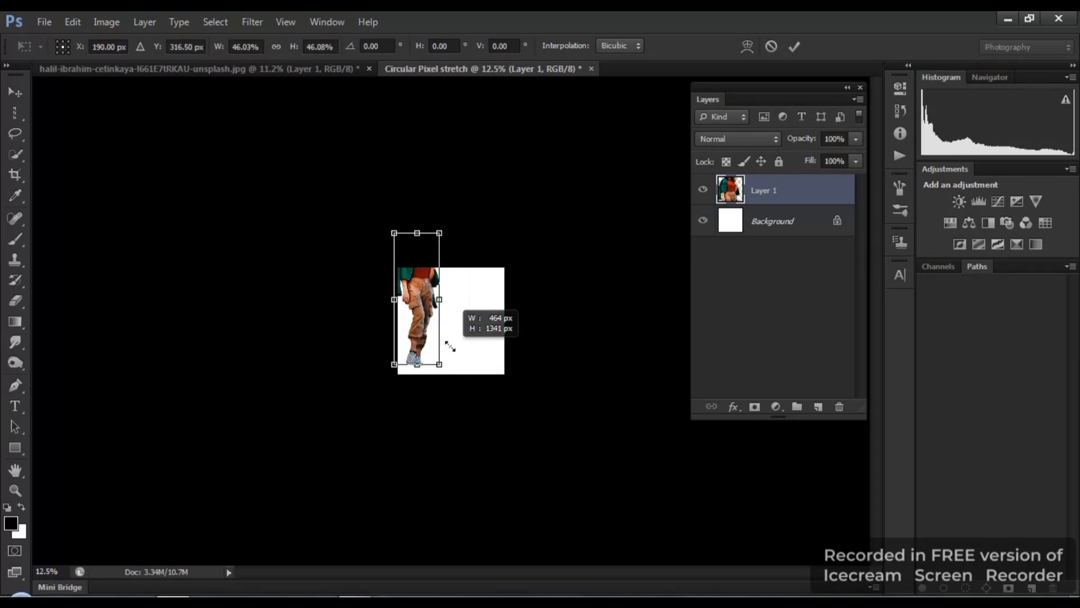
drag(414, 311, 440, 346)
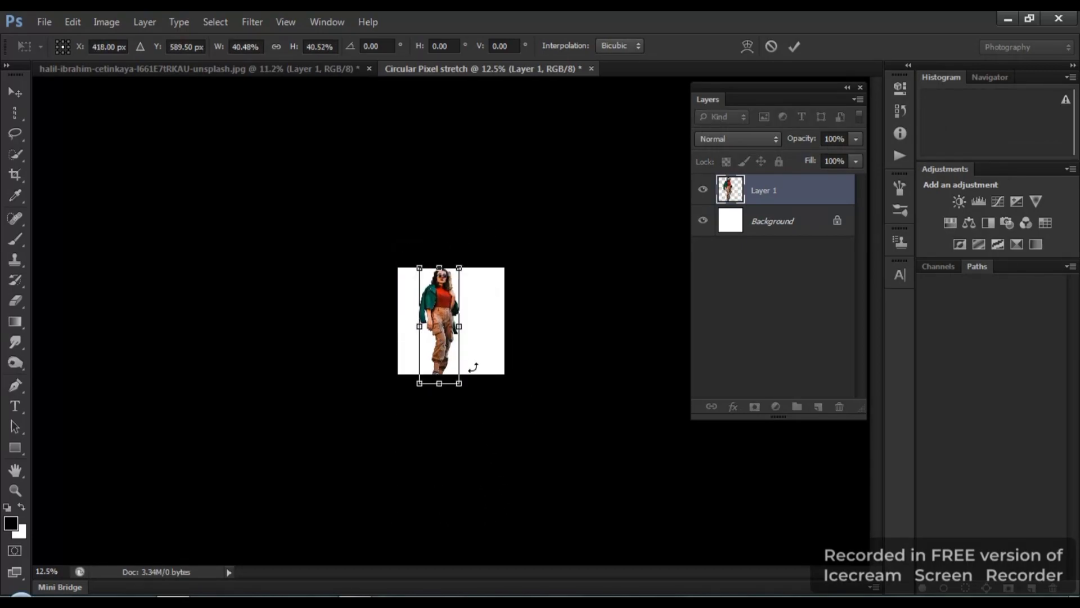
mouse_move(459, 383)
mouse_down()
mouse_move(449, 325)
mouse_move(459, 335)
mouse_up()
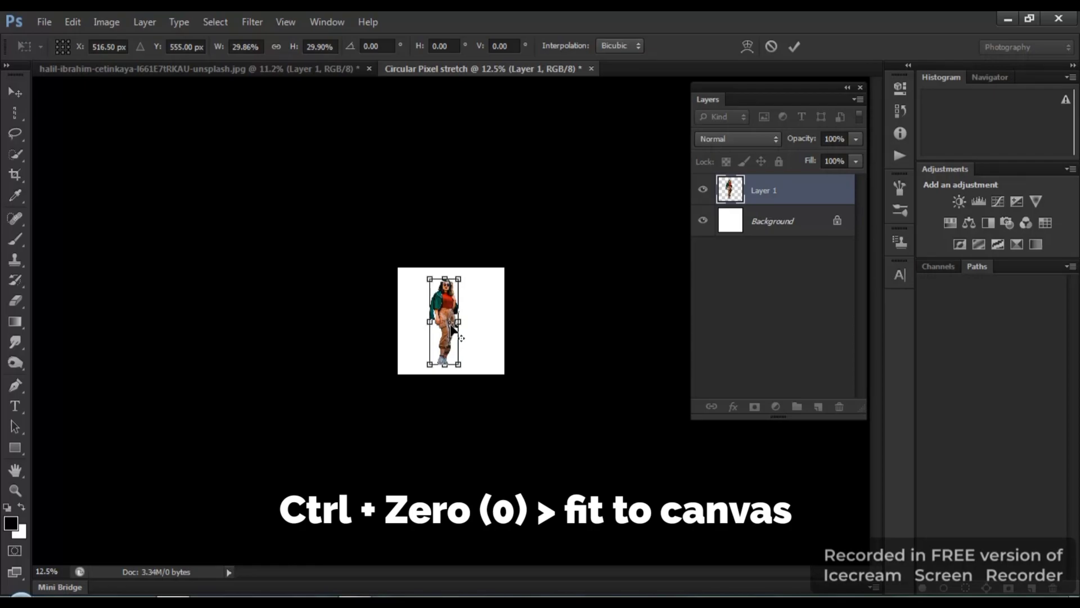
key(ctrl+0)
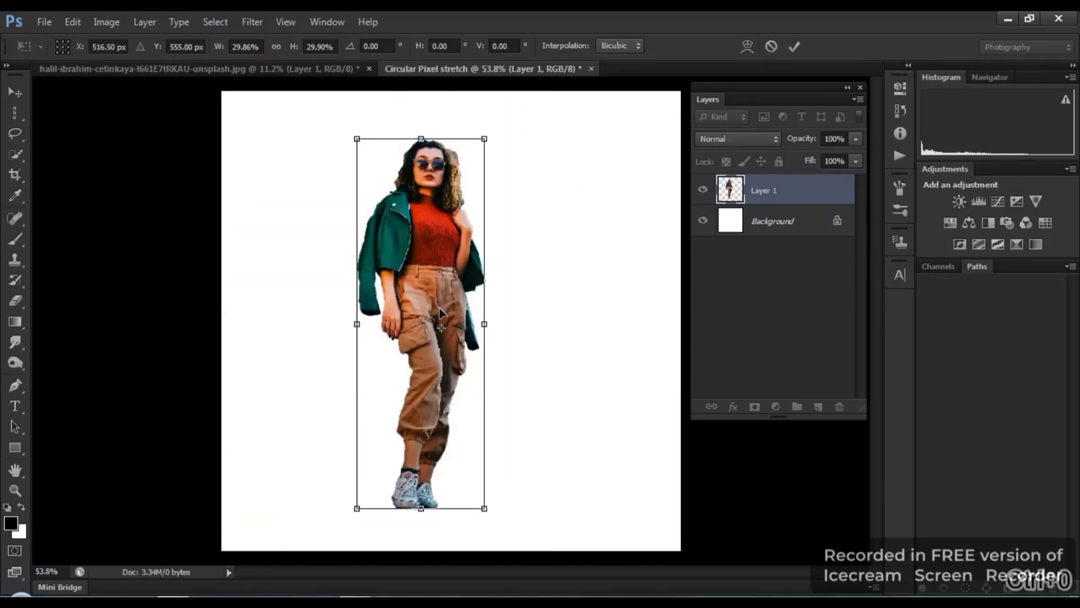
drag(439, 313, 453, 291)
key(Return)
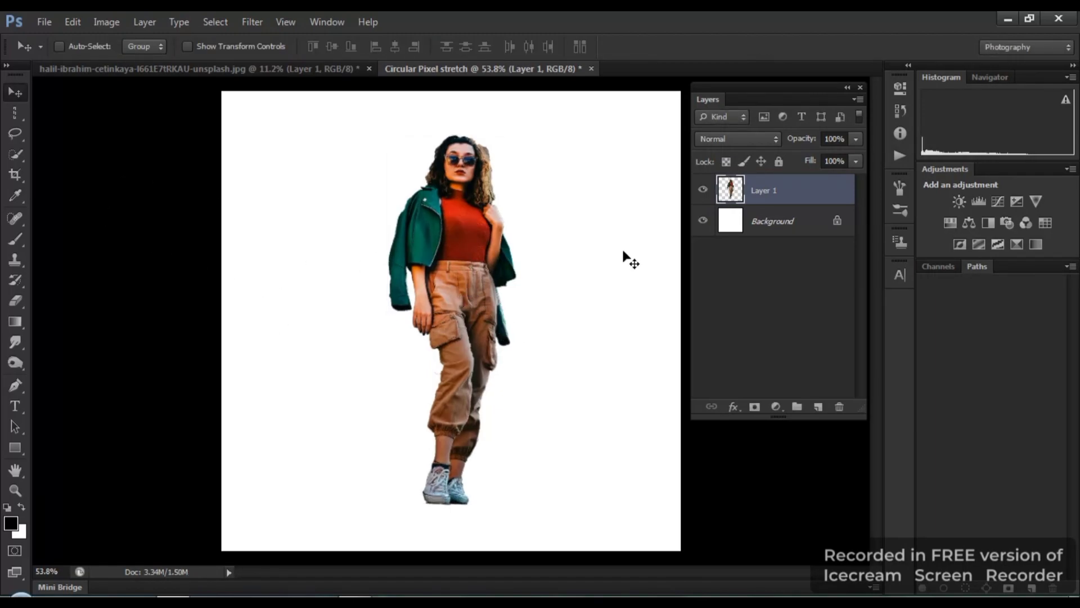
Step: Convert the locked white Background into a regular layer named Layer 0
click(787, 228)
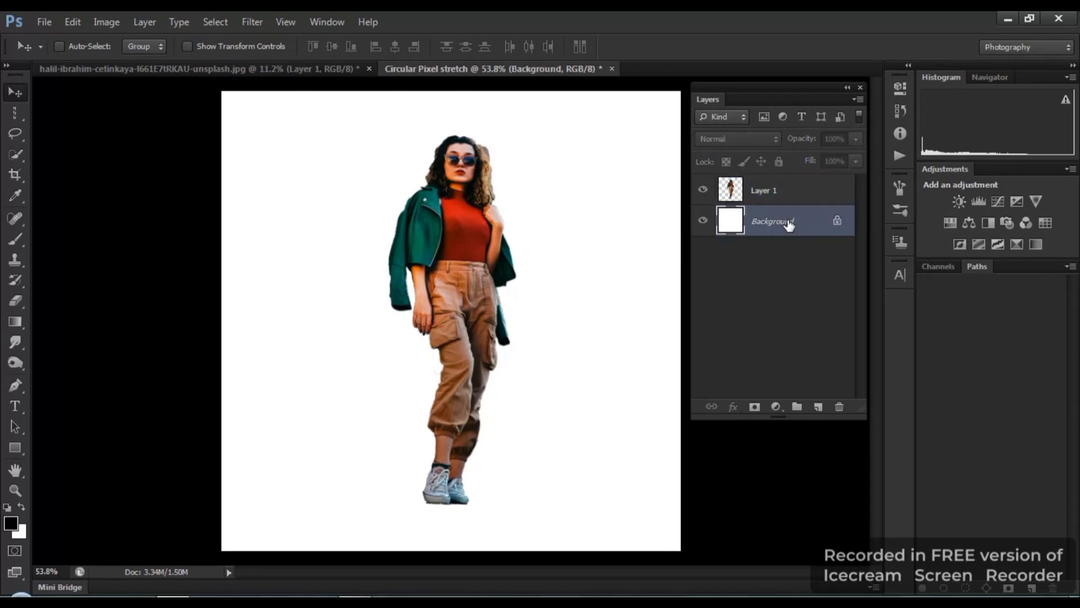
double_click(789, 225)
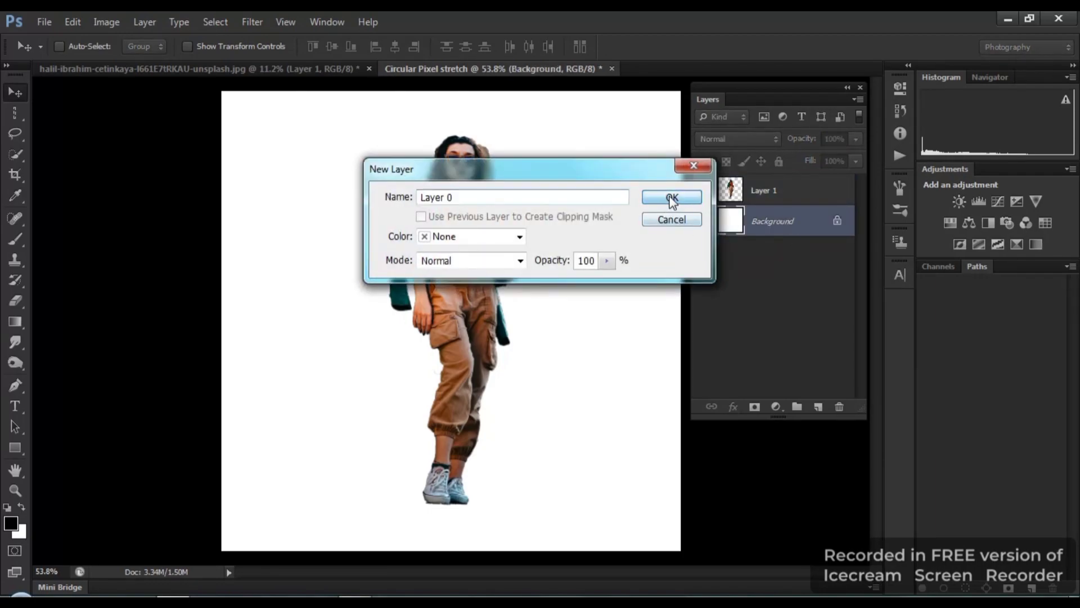
click(674, 197)
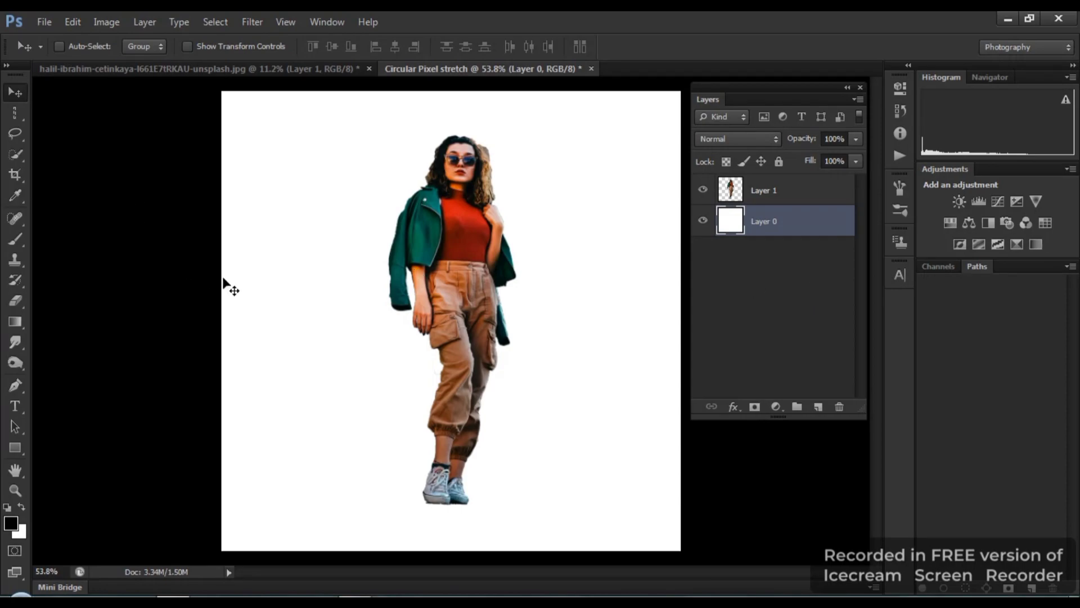
click(734, 405)
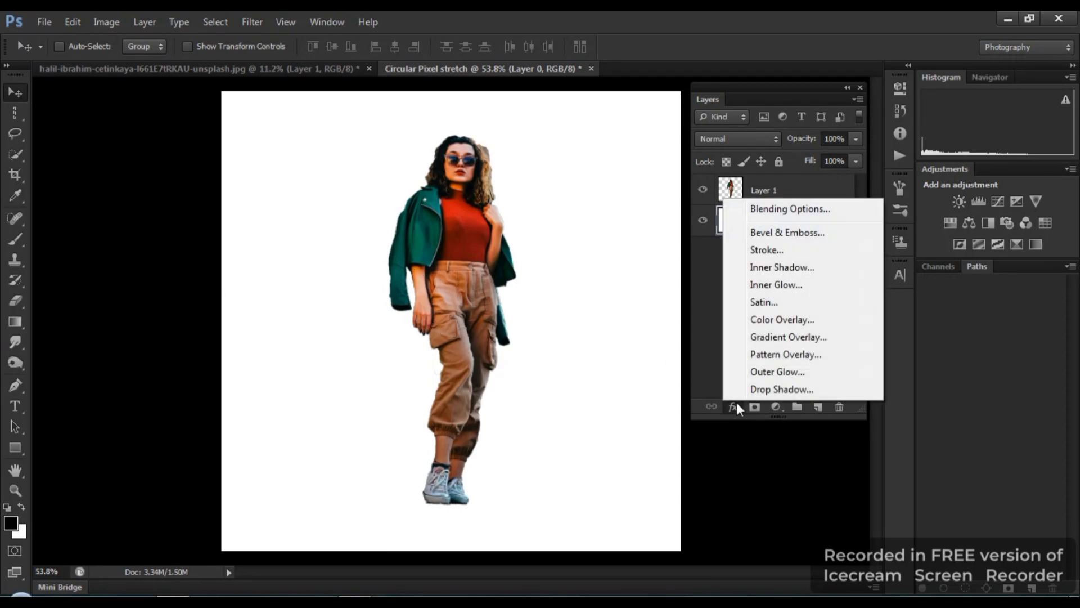
Step: Add a Gradient Overlay to Layer 0 with a fully opaque right end and a bright blue left end
click(783, 335)
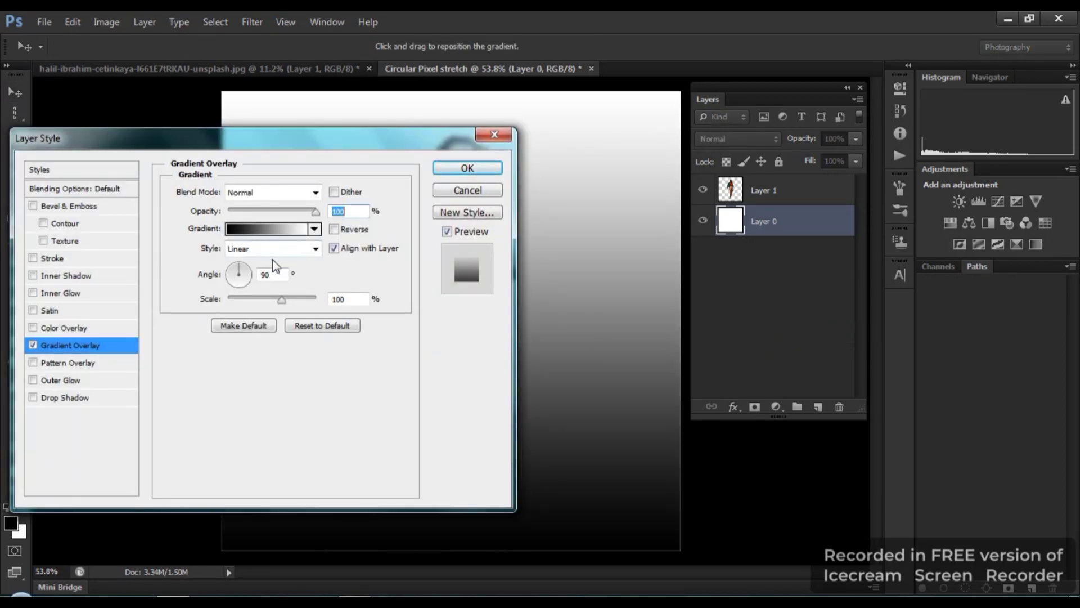
click(242, 229)
click(394, 390)
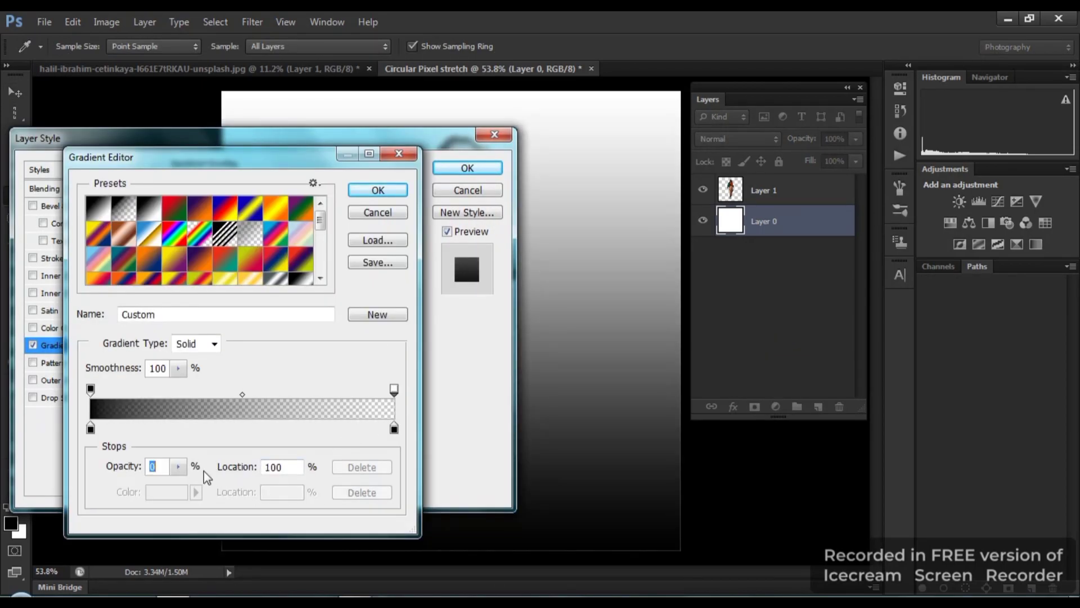
drag(131, 467, 163, 467)
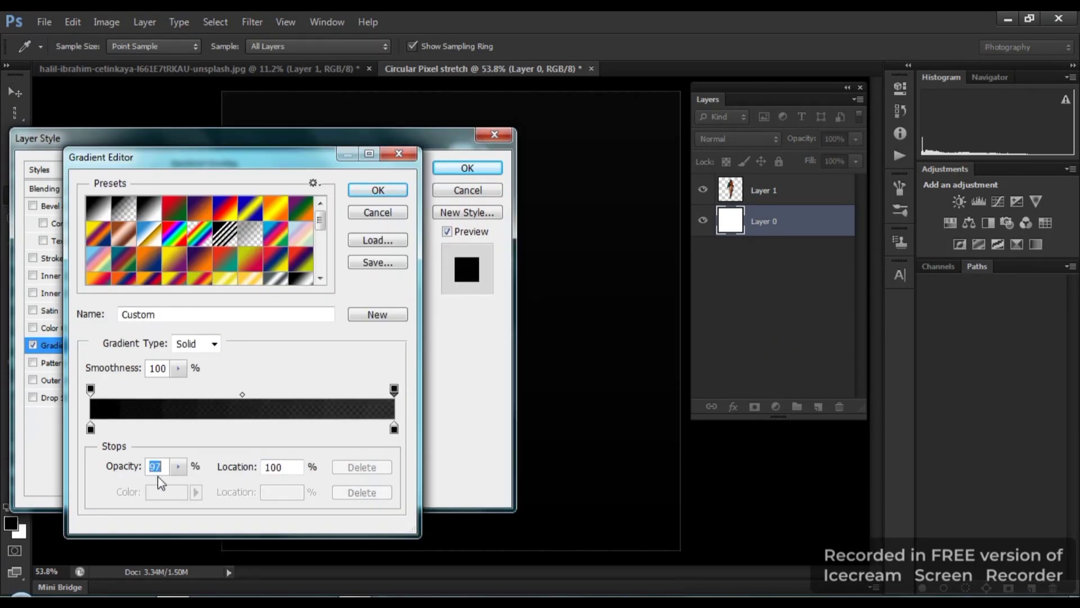
click(91, 428)
click(166, 492)
click(284, 321)
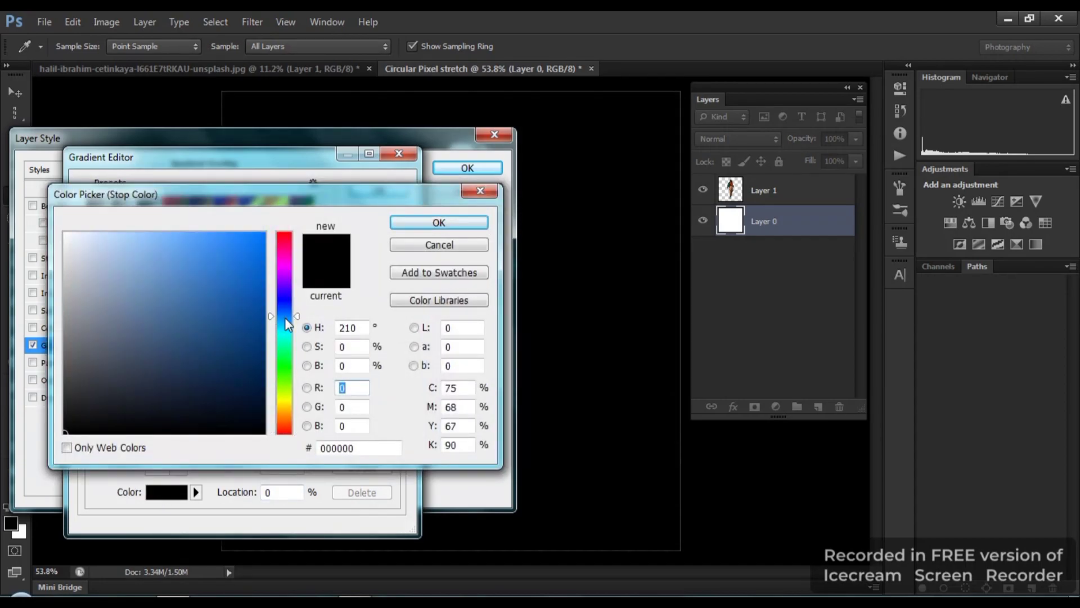
drag(216, 272, 253, 239)
click(439, 222)
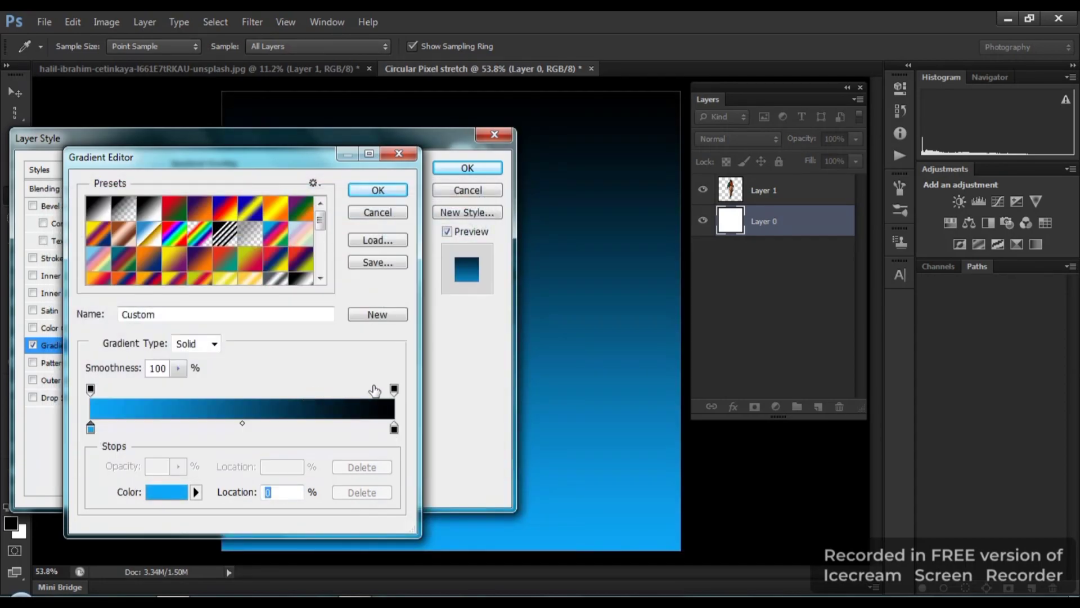
Step: Make the gradient's right end white, giving a blue-to-white gradient
click(393, 429)
click(166, 492)
click(68, 232)
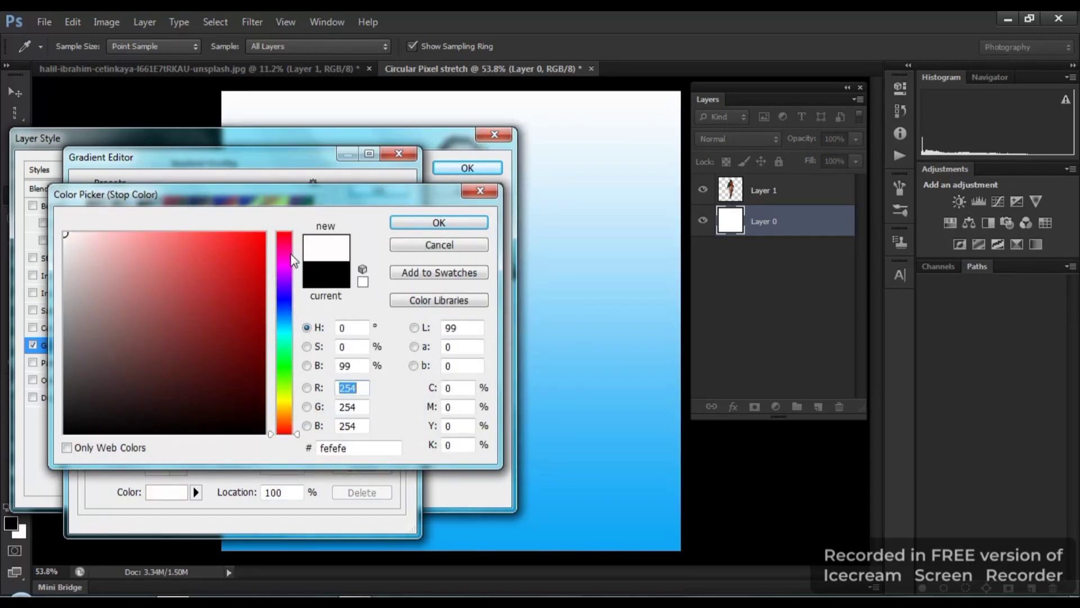
click(439, 223)
click(374, 190)
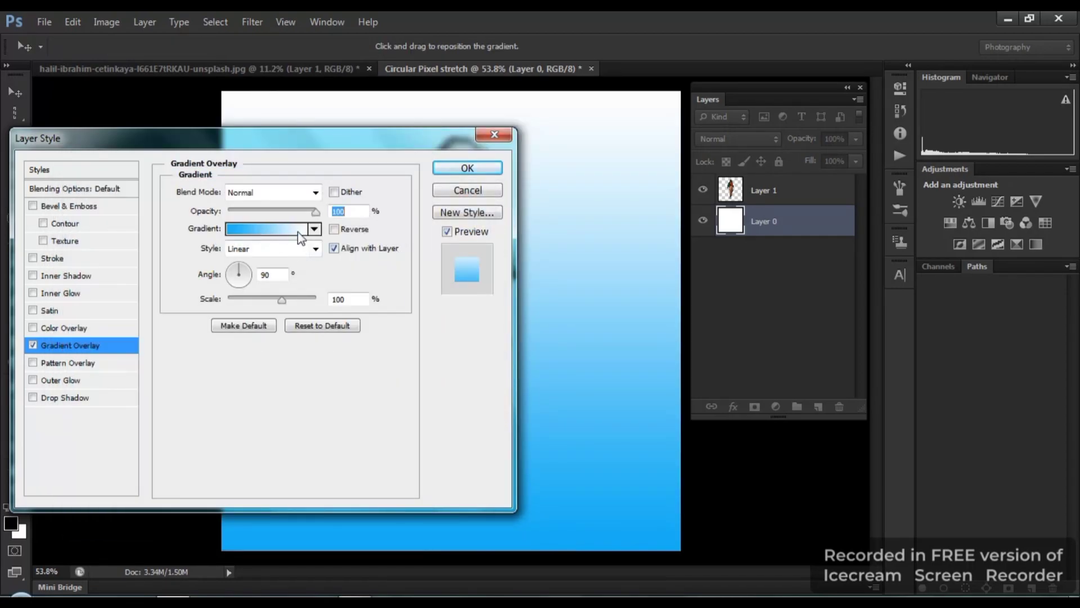
Step: Set the overlay to Radial style, Reverse ticked, 150% scale, and apply it
click(308, 248)
click(242, 265)
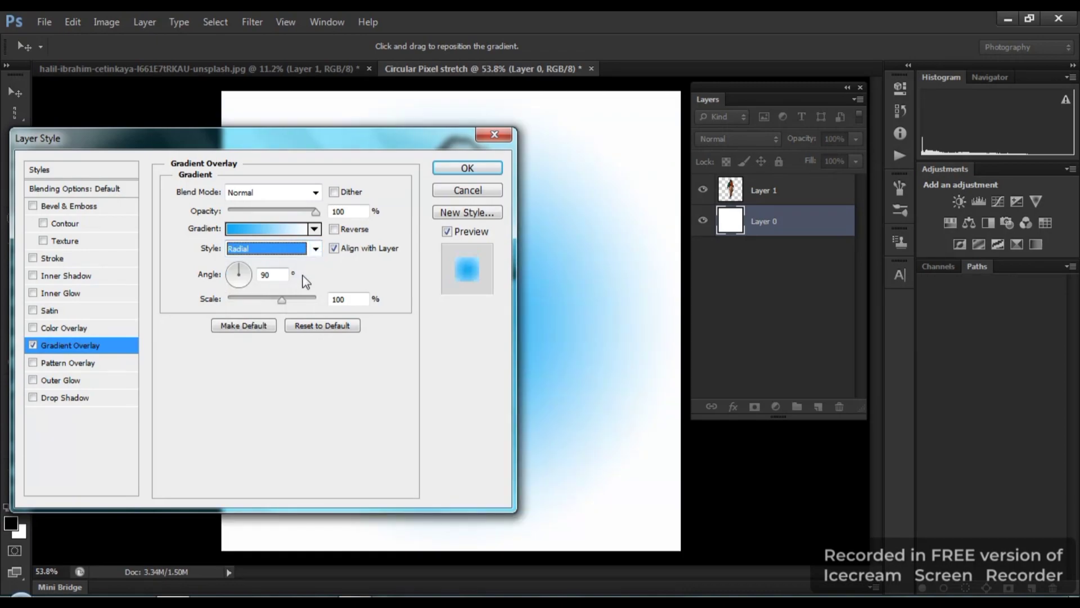
click(334, 229)
drag(285, 298, 329, 300)
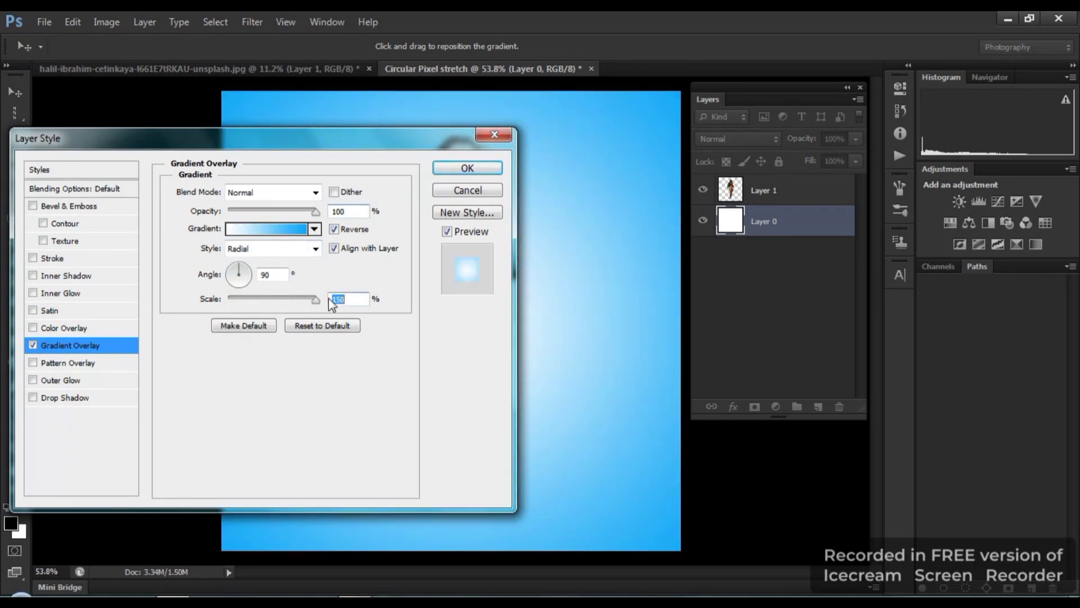
click(467, 169)
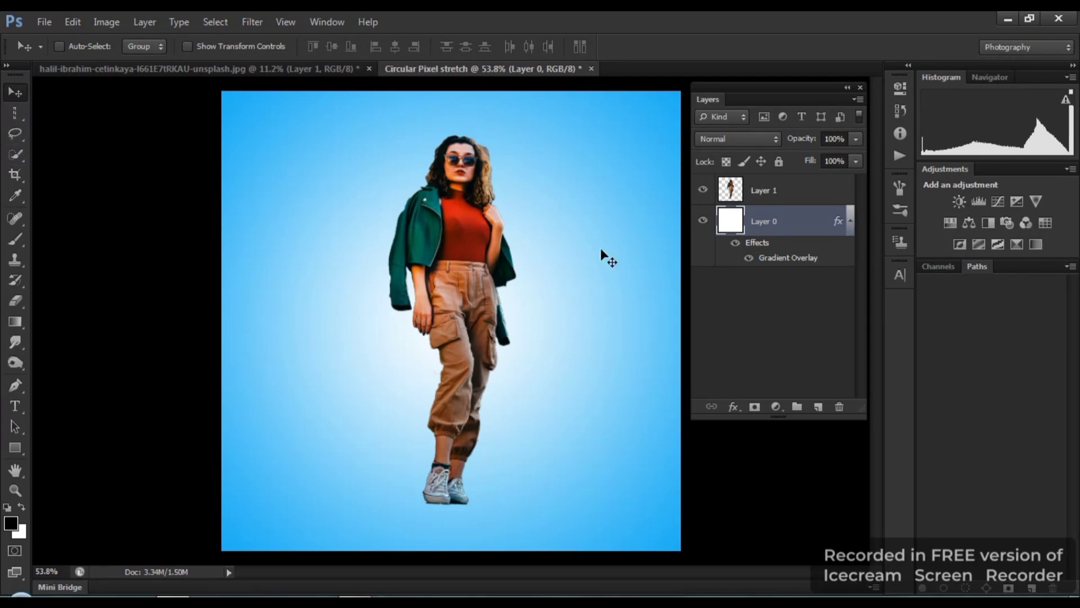
Step: On Layer 1, select a single one-pixel column through the woman
click(802, 190)
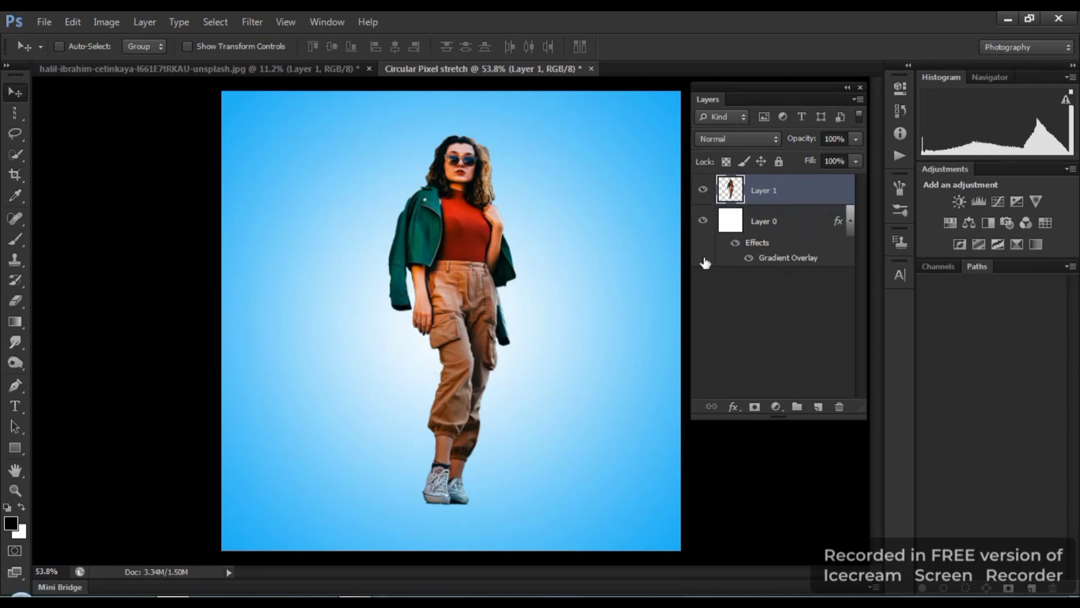
click(12, 111)
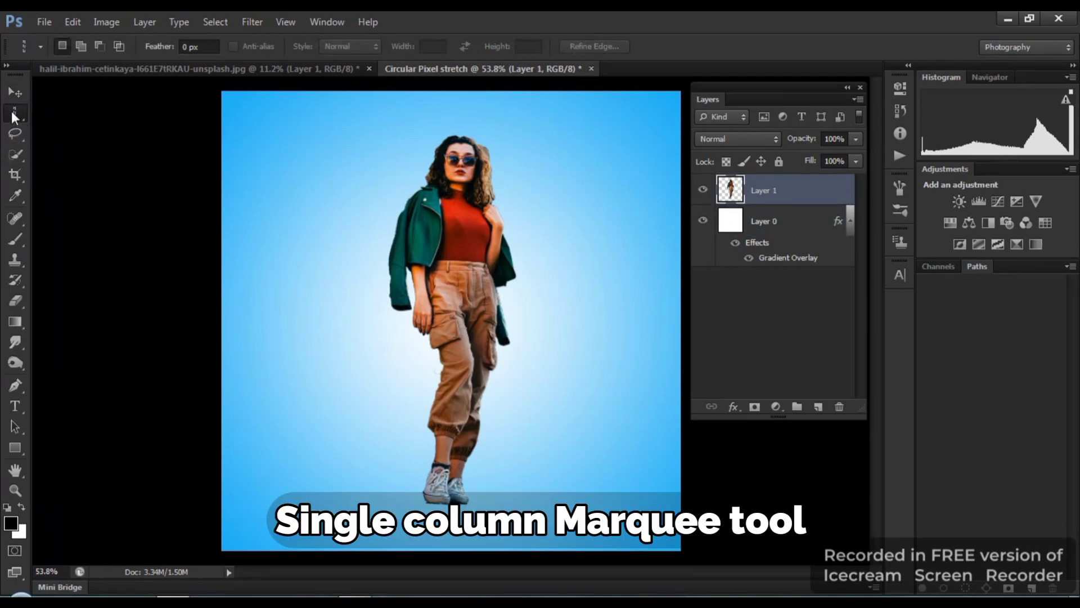
right_click(11, 110)
click(80, 155)
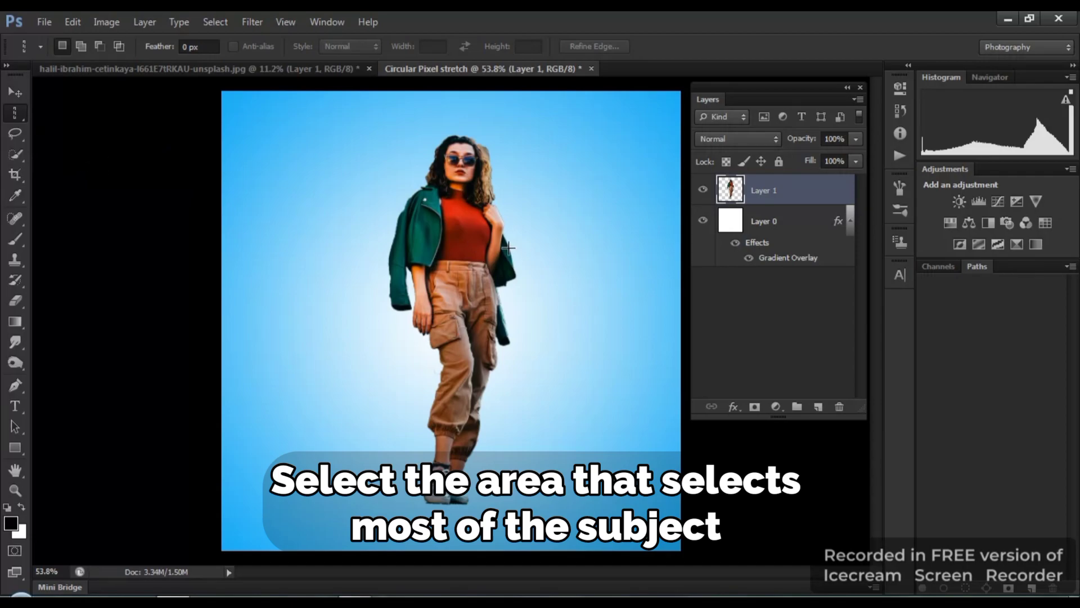
click(456, 270)
Step: Copy the pixel column to a new layer and stretch it sideways across the canvas
key(ctrl+j)
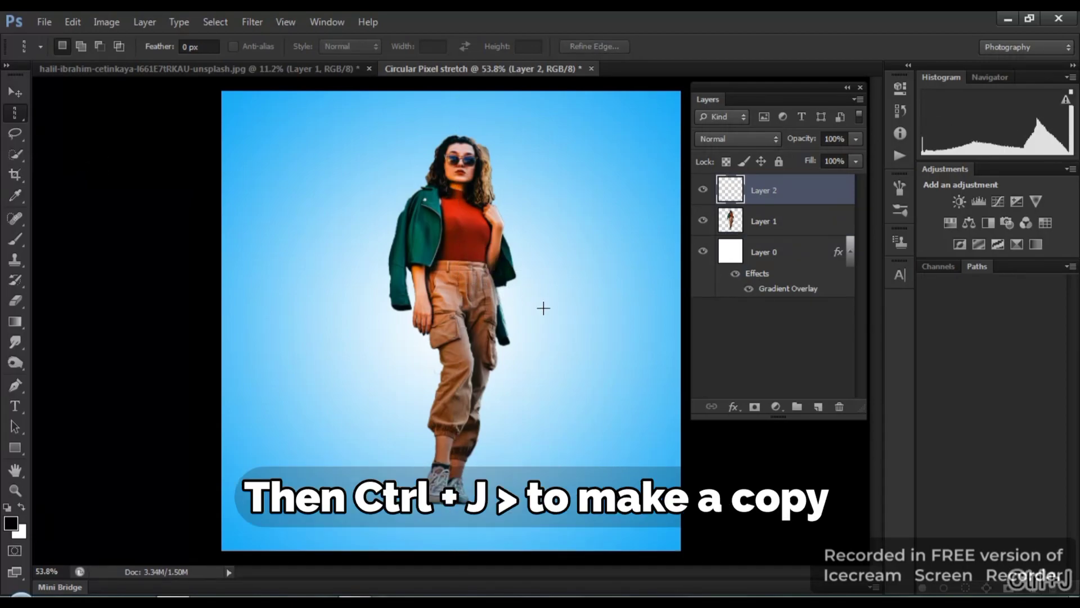
key(ctrl+t)
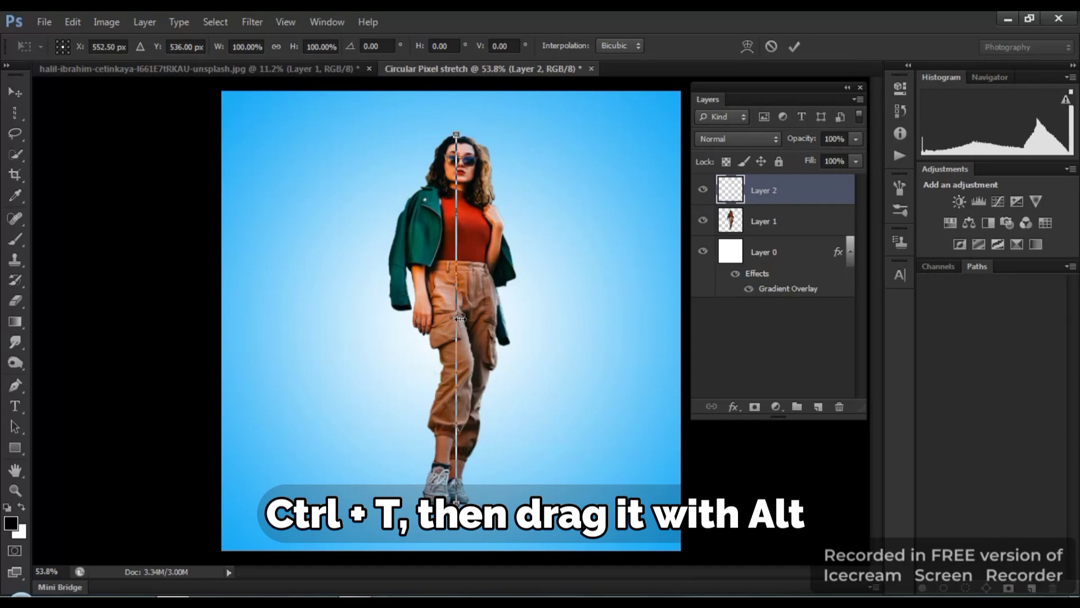
drag(461, 318, 693, 320)
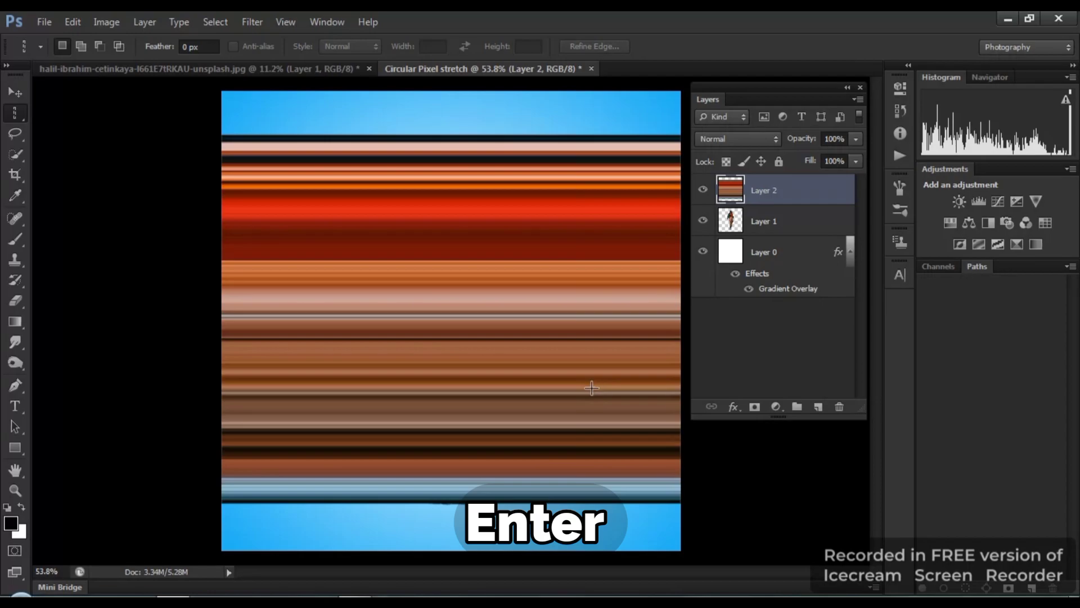
key(ctrl+a)
Step: Crop the image to the full-canvas selection, trimming the overhanging streaks
click(112, 23)
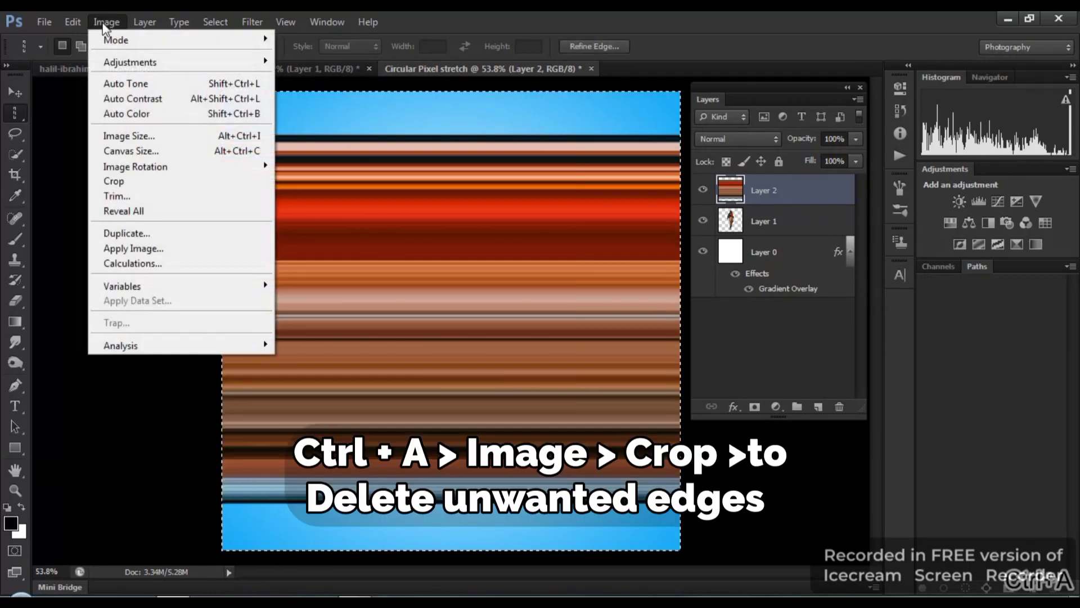
click(146, 181)
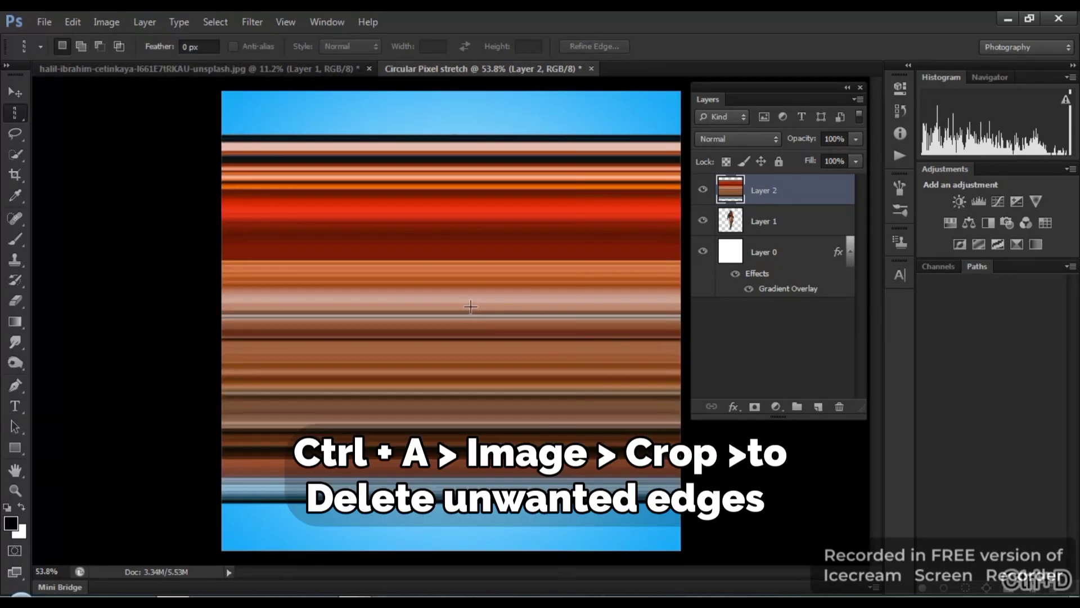
click(248, 21)
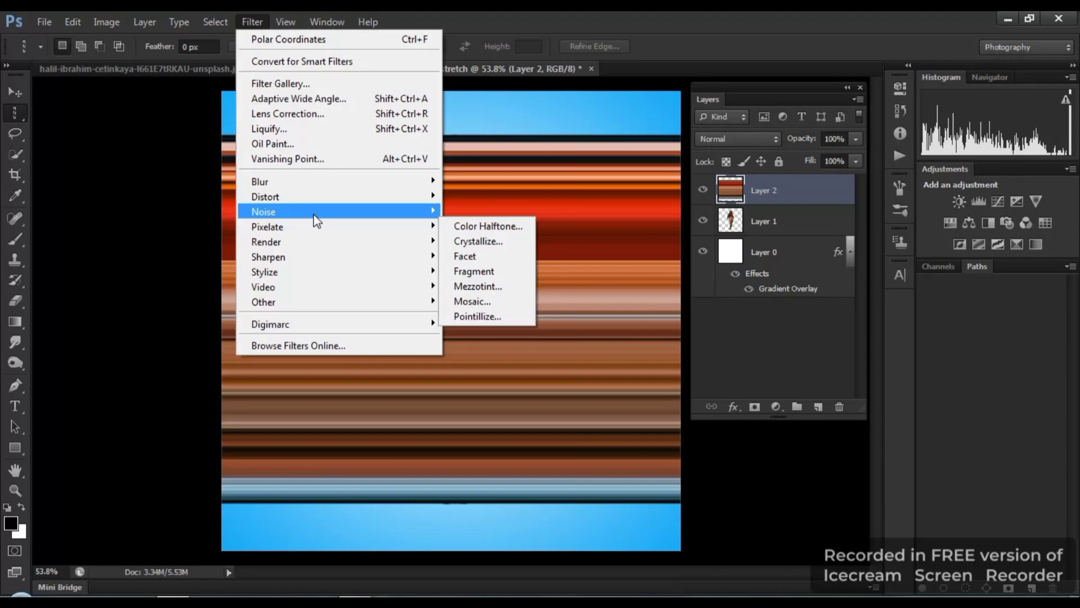
mouse_move(265, 196)
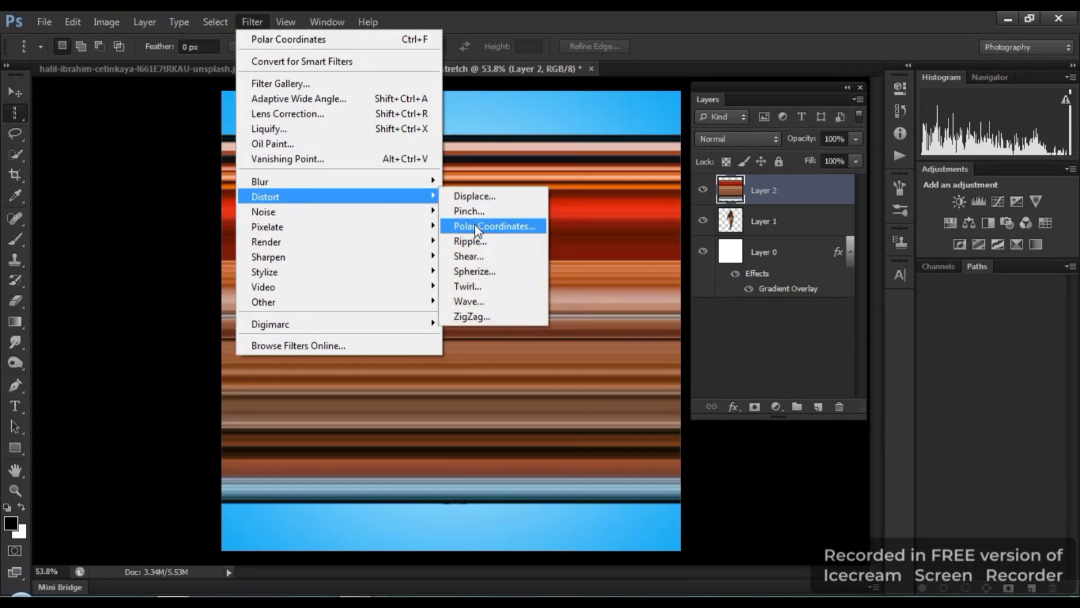
Step: Apply Polar Coordinates, Rectangular to Polar, to bend the streaks into concentric rings
click(476, 226)
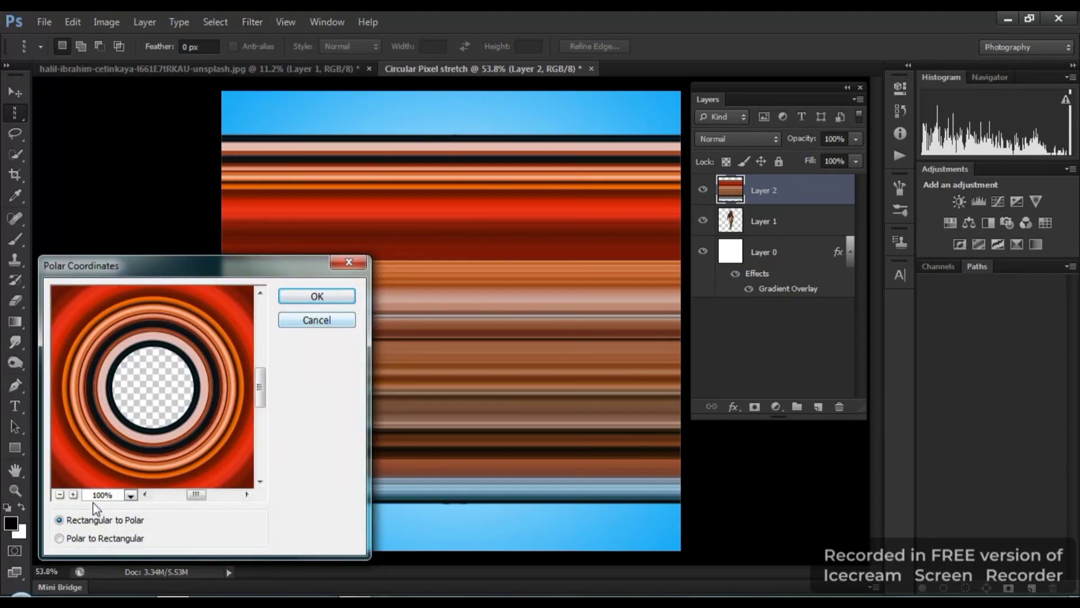
click(59, 494)
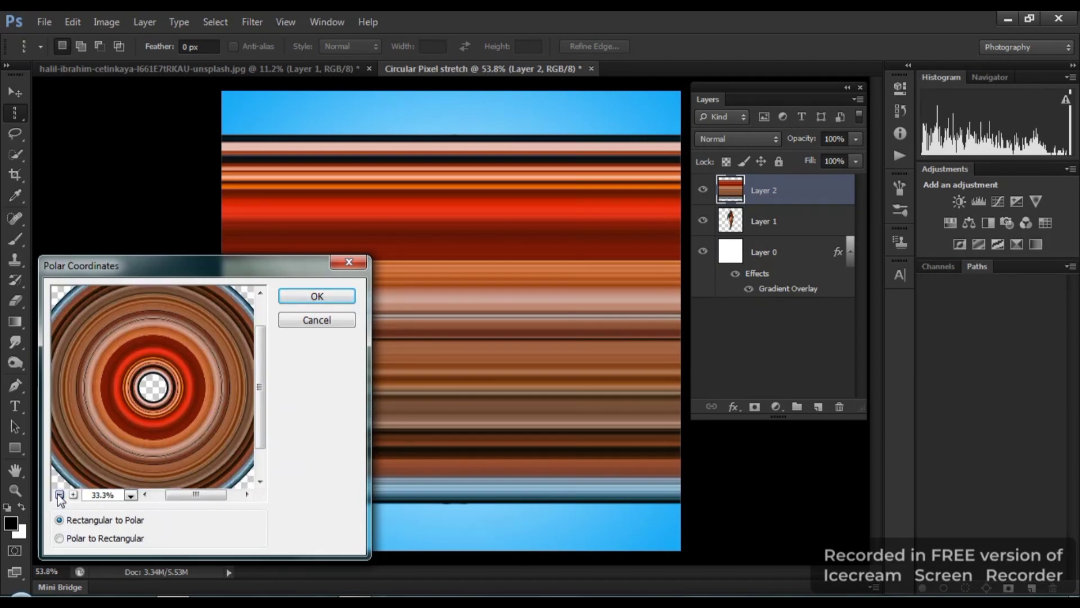
click(59, 494)
click(319, 295)
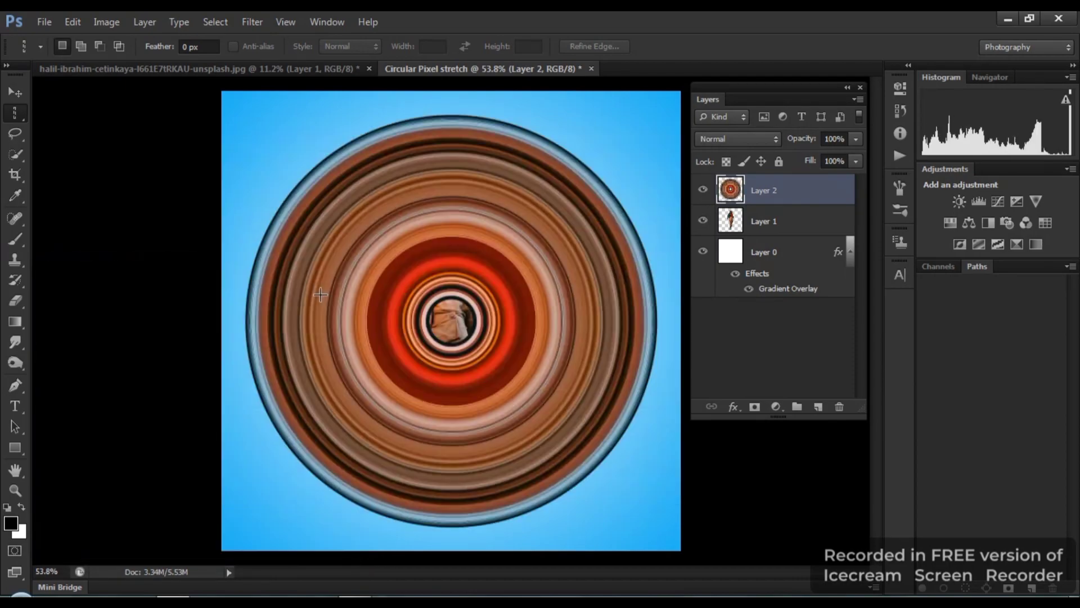
Step: Move the ring layer below the woman and shrink it to about 90%, centred behind her
drag(802, 195, 805, 230)
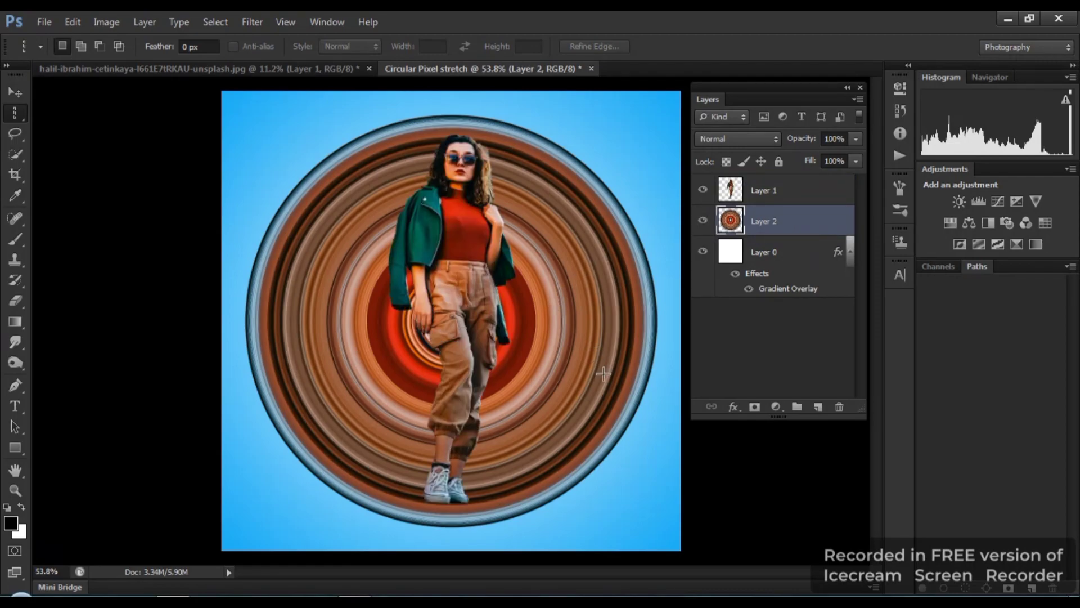
key(ctrl+t)
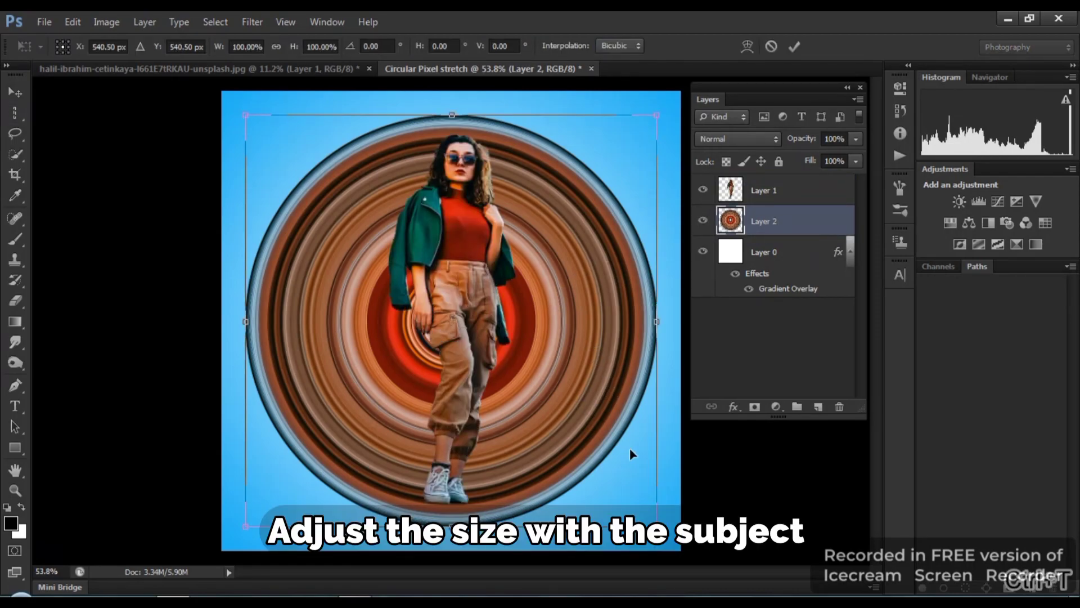
drag(657, 526, 625, 484)
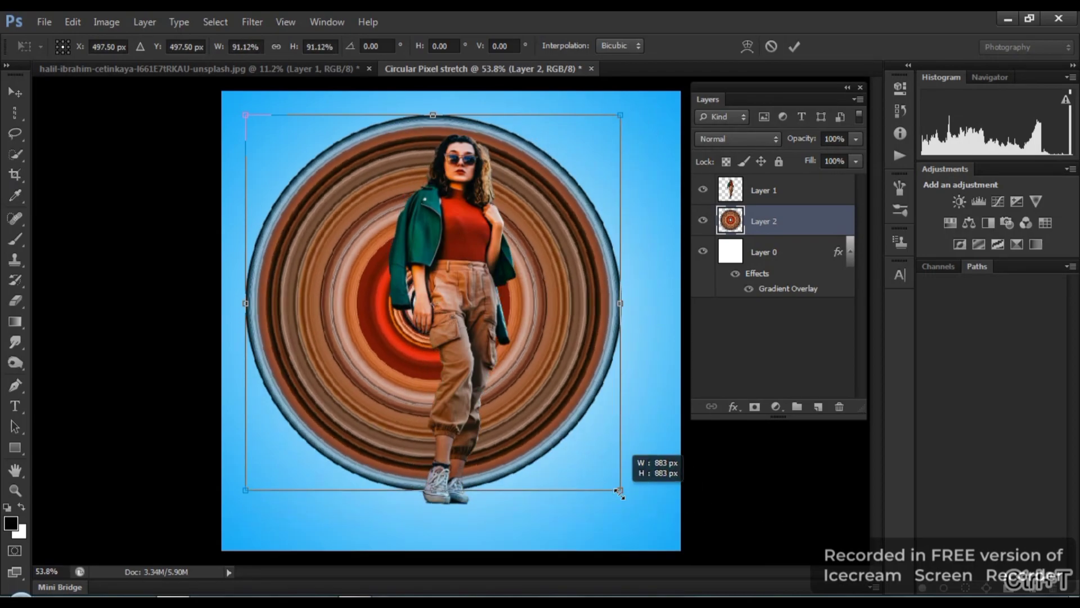
drag(540, 380, 554, 399)
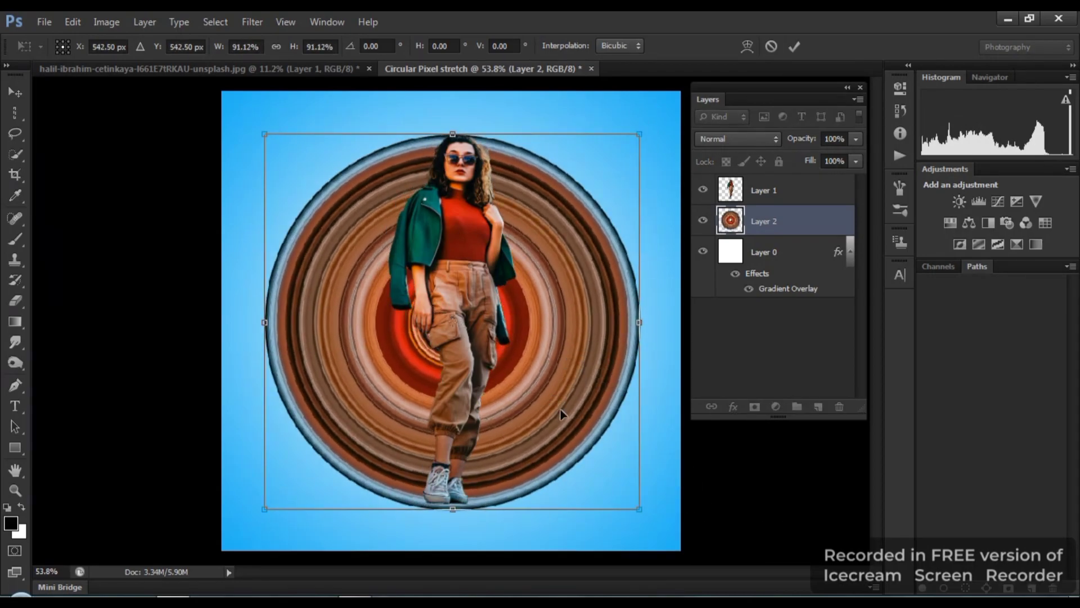
drag(637, 507, 634, 503)
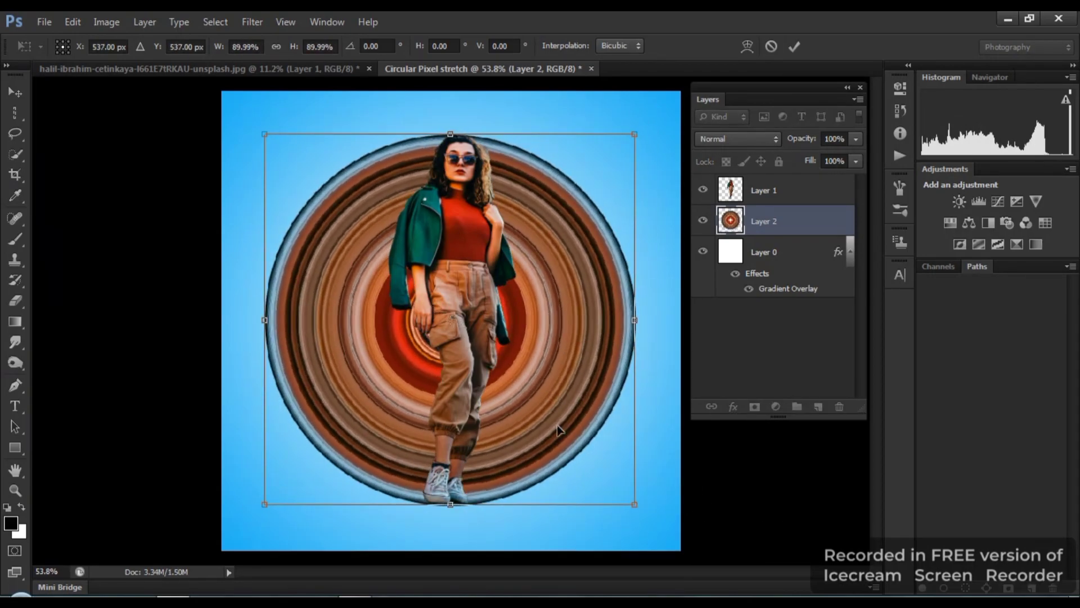
drag(551, 423, 560, 425)
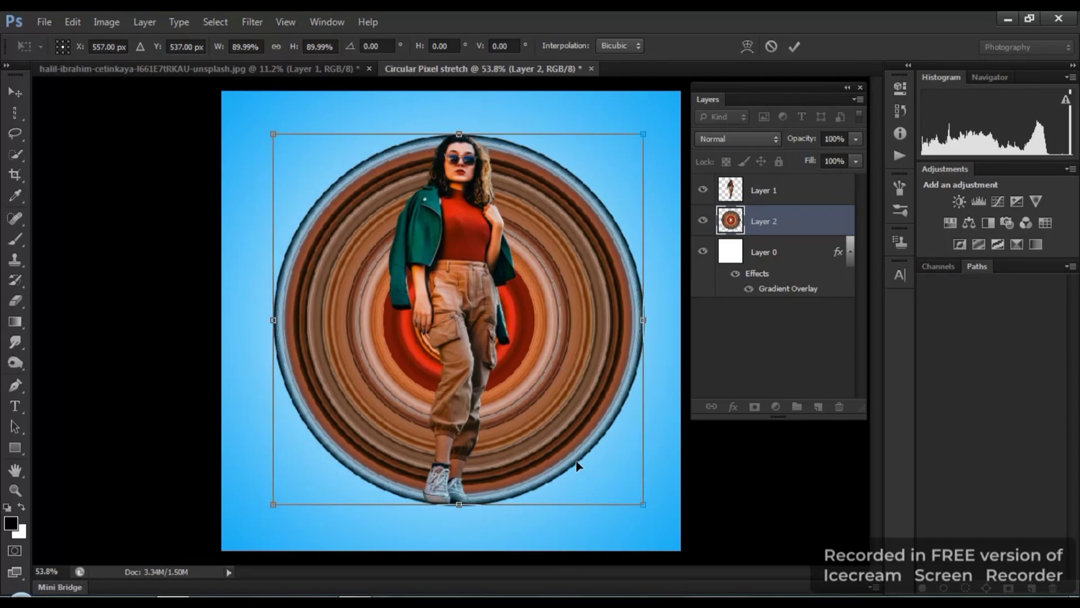
key(Return)
key(m)
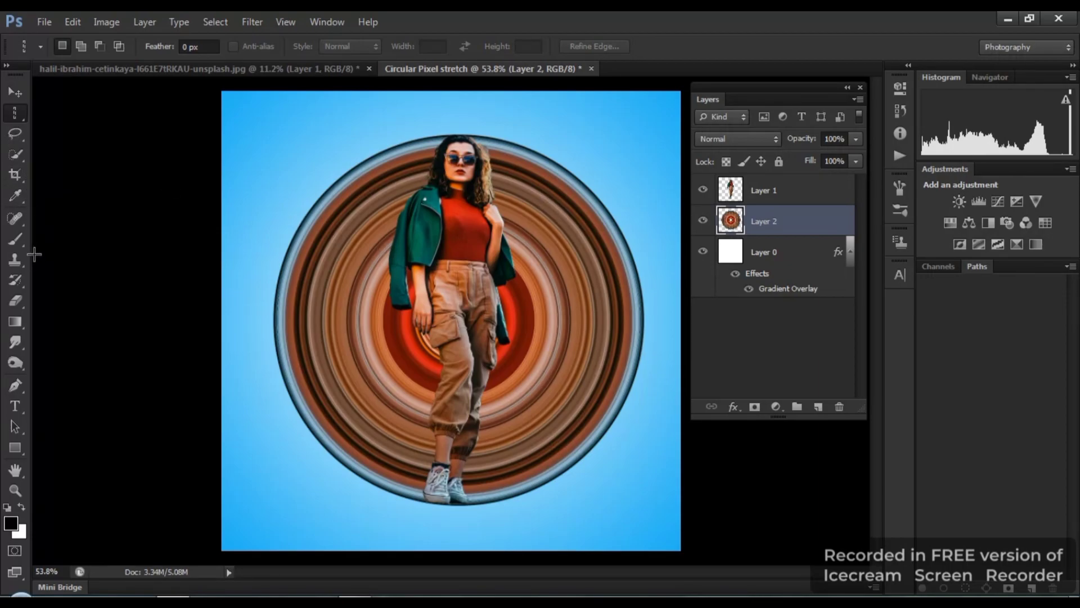
Step: Select the Brush tool with a hard round tip
click(15, 240)
click(80, 46)
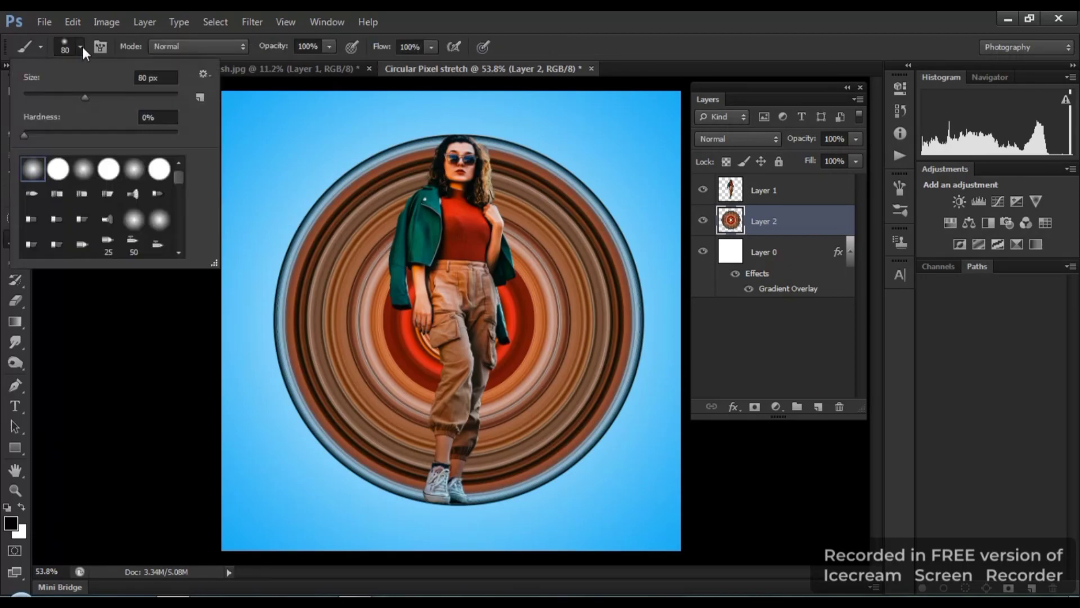
click(59, 169)
click(82, 49)
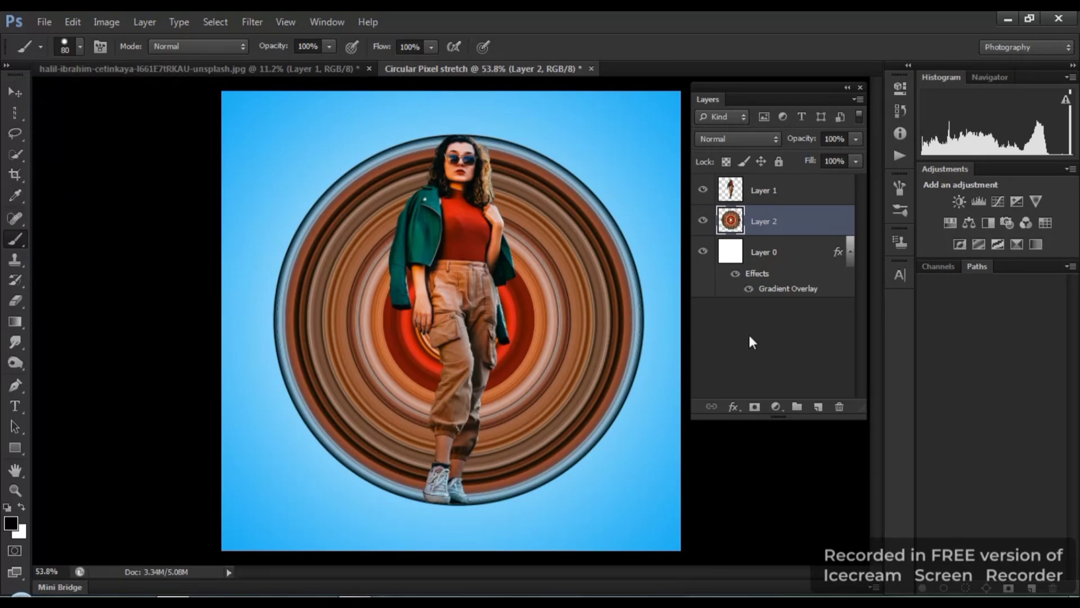
Step: Add a layer mask to Layer 2 and paint out the ring's left half
click(755, 406)
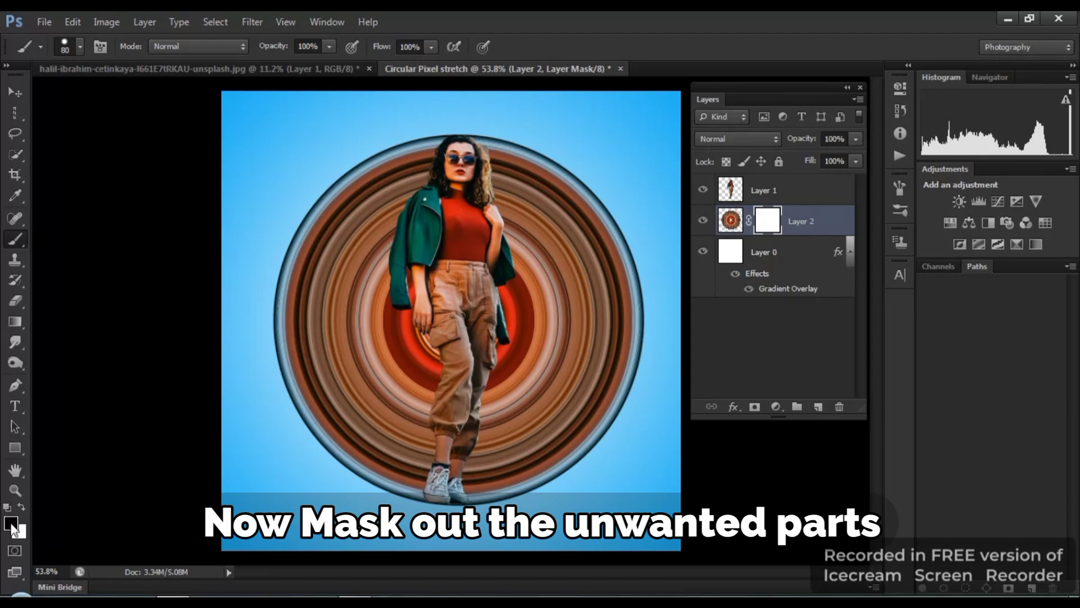
mouse_move(430, 135)
mouse_down()
mouse_move(415, 198)
mouse_move(411, 484)
mouse_move(362, 435)
mouse_move(345, 165)
mouse_move(389, 349)
mouse_move(362, 193)
mouse_move(350, 394)
mouse_up()
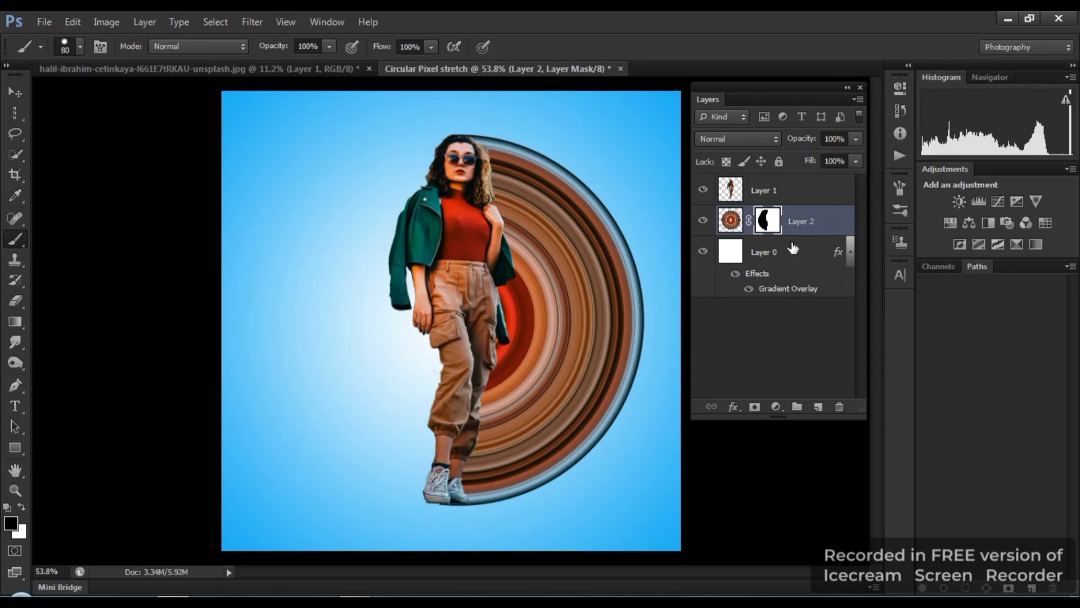
click(805, 186)
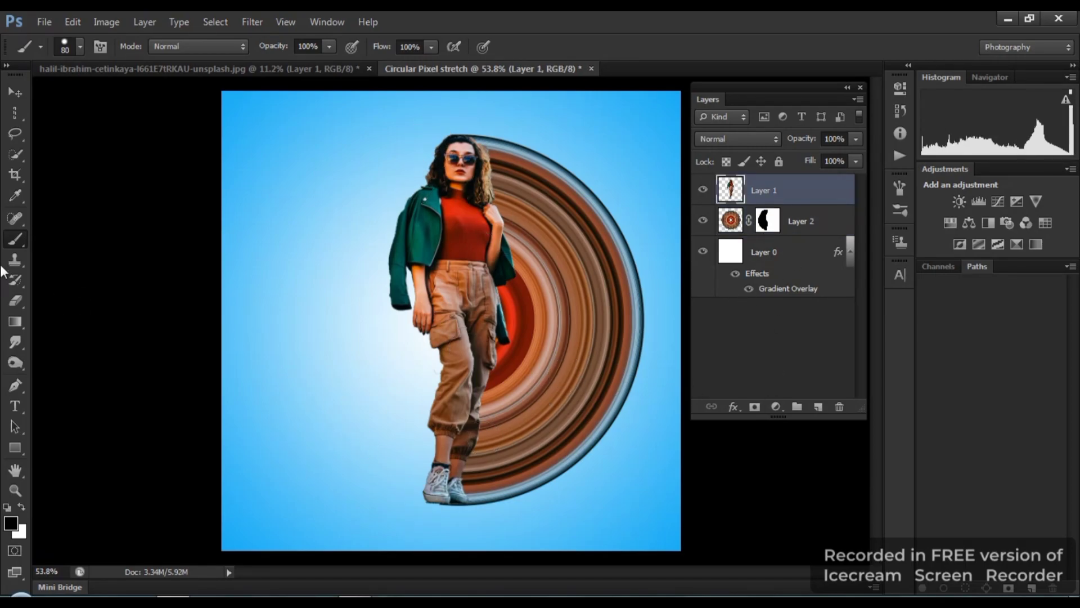
Step: On a new layer, paint a black stroke under the sneakers and squash it into a wide shadow
click(817, 406)
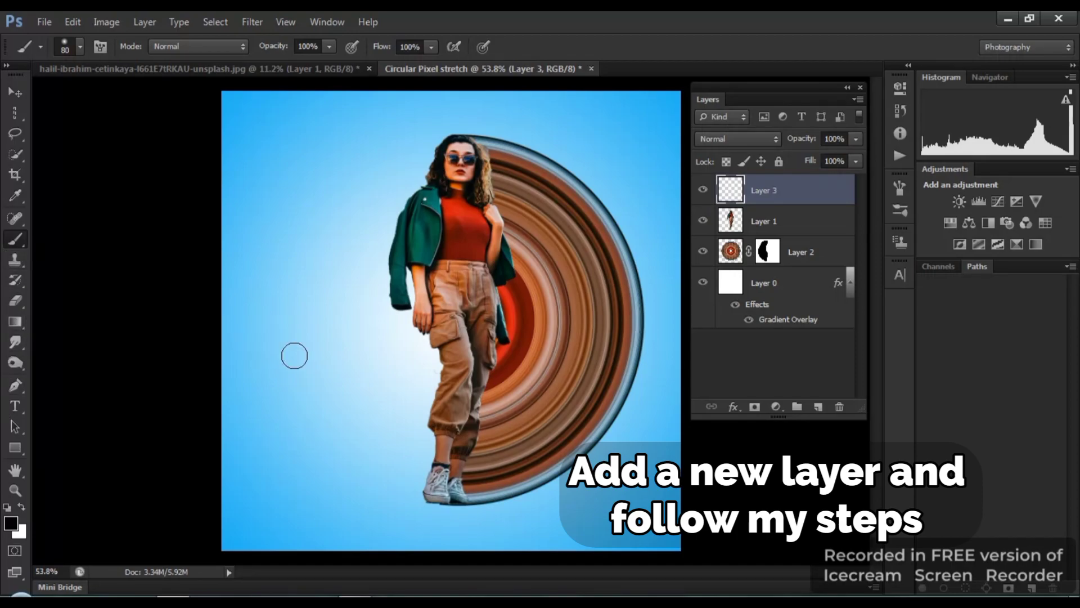
mouse_move(430, 505)
mouse_down()
mouse_move(453, 508)
mouse_move(443, 496)
mouse_move(744, 506)
mouse_up()
key(ctrl+t)
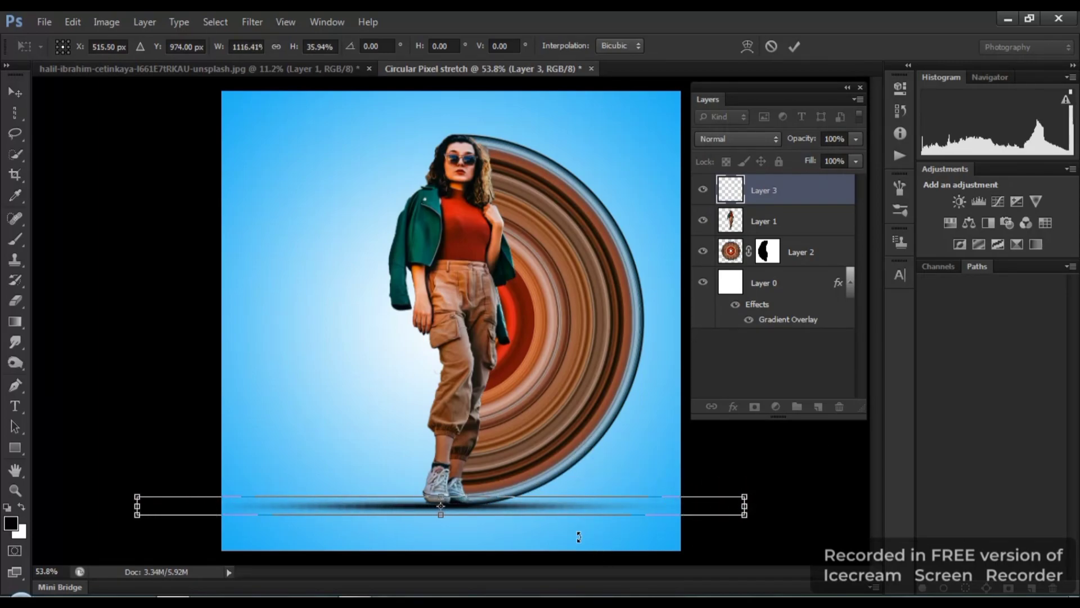
key(Return)
Step: Add a layer mask to Layer 3 and paint out the shadow's left end in black
key(b)
click(753, 407)
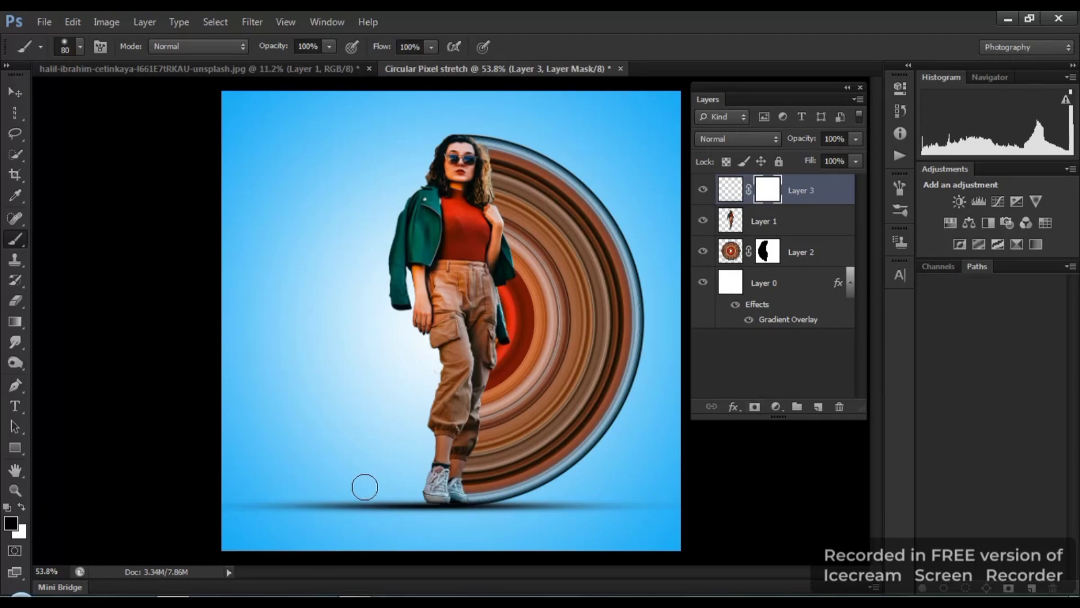
drag(359, 490, 220, 502)
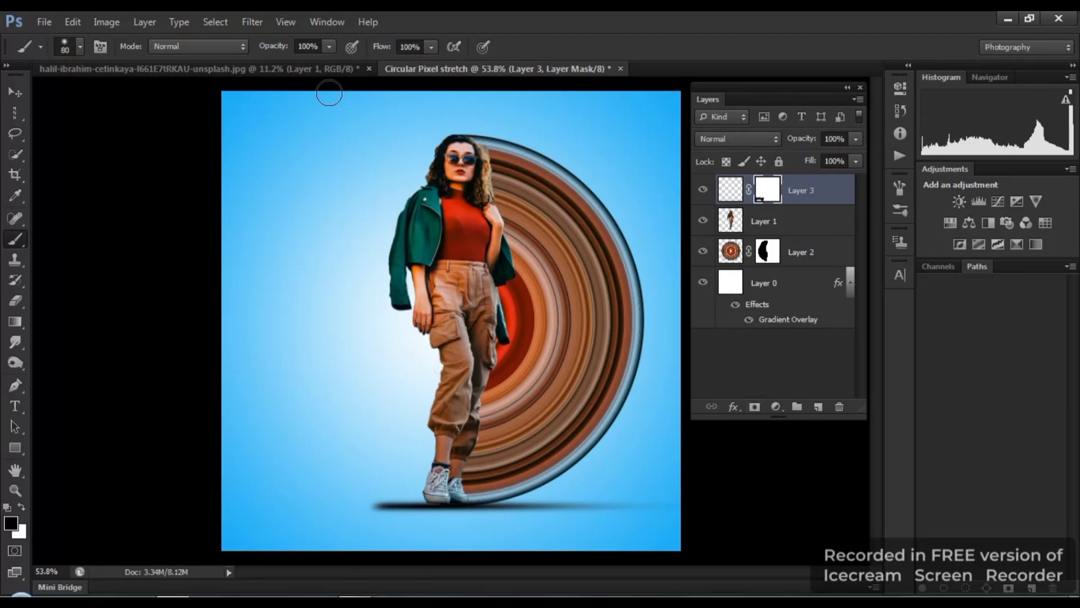
Step: Soften the shadow's fade with a 43% opacity, 250 px brush on the mask
drag(281, 49, 255, 51)
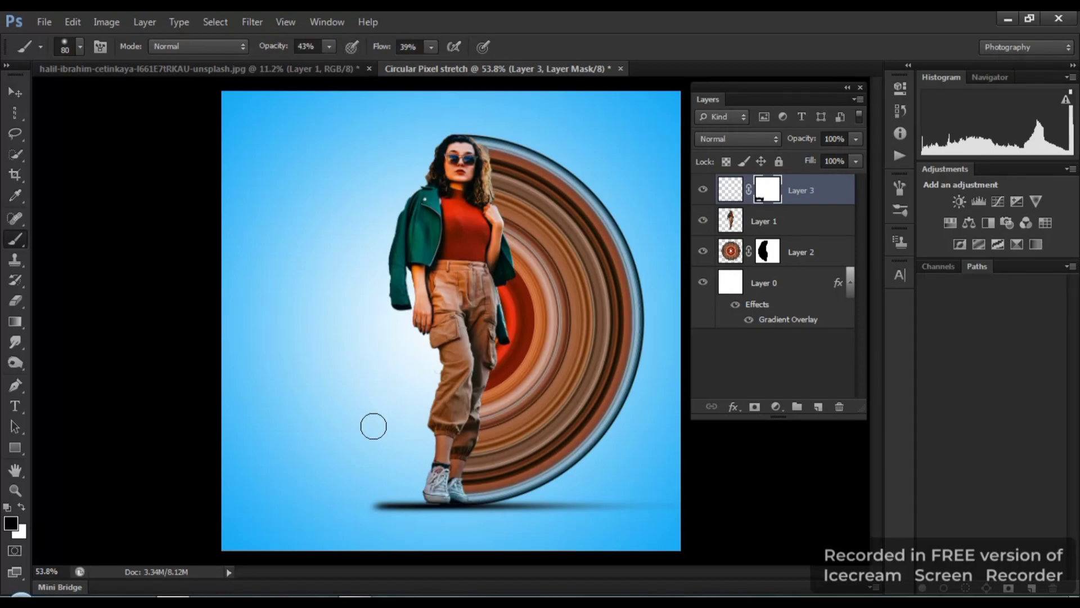
click(80, 46)
click(273, 374)
key(bracketright)
key(bracketright)
key(bracketright)
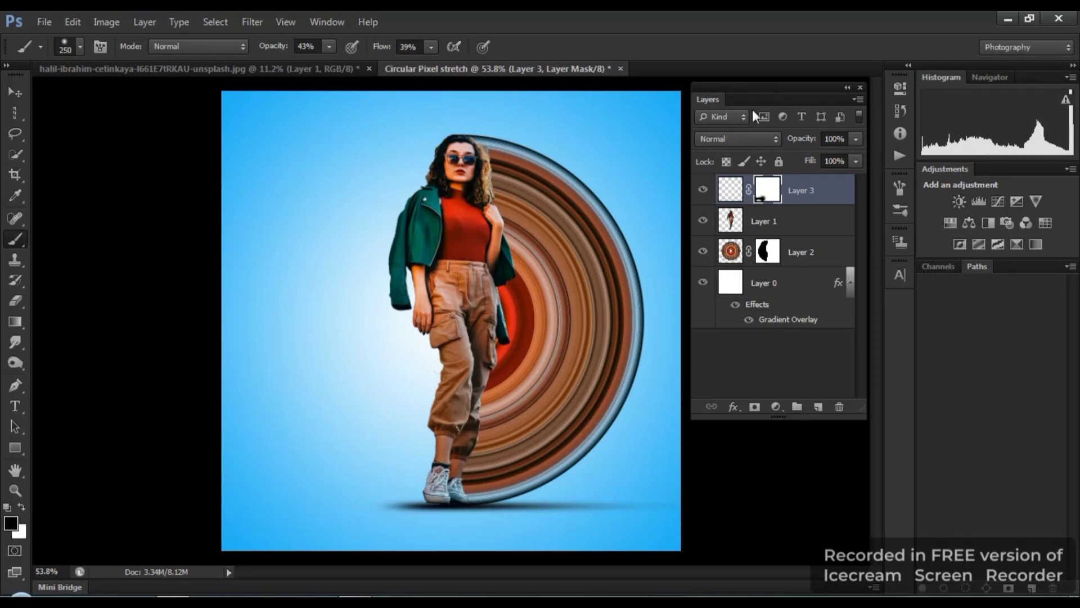
drag(747, 88, 836, 88)
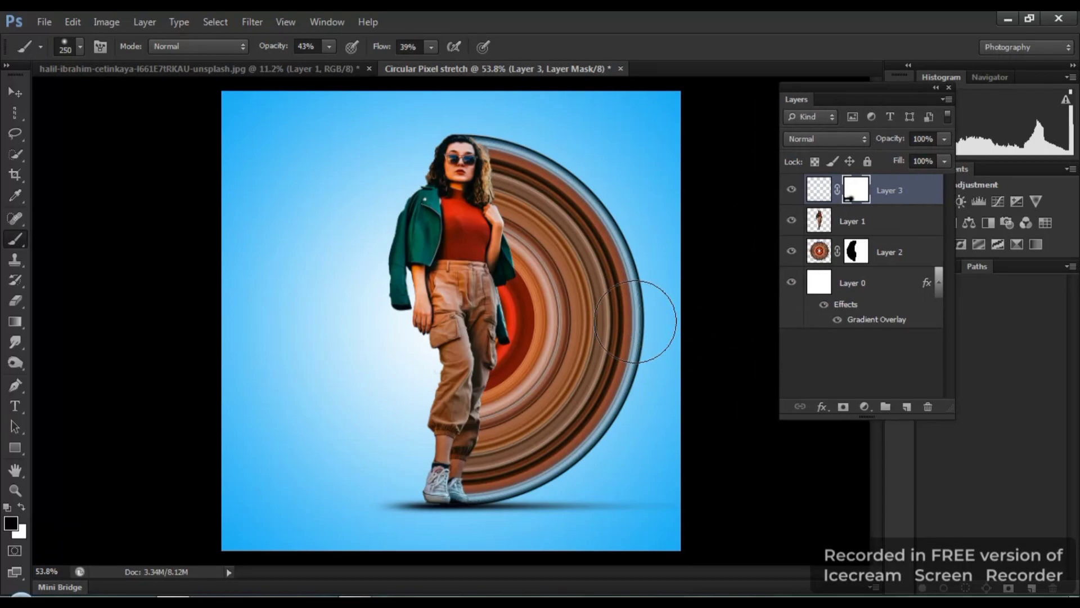